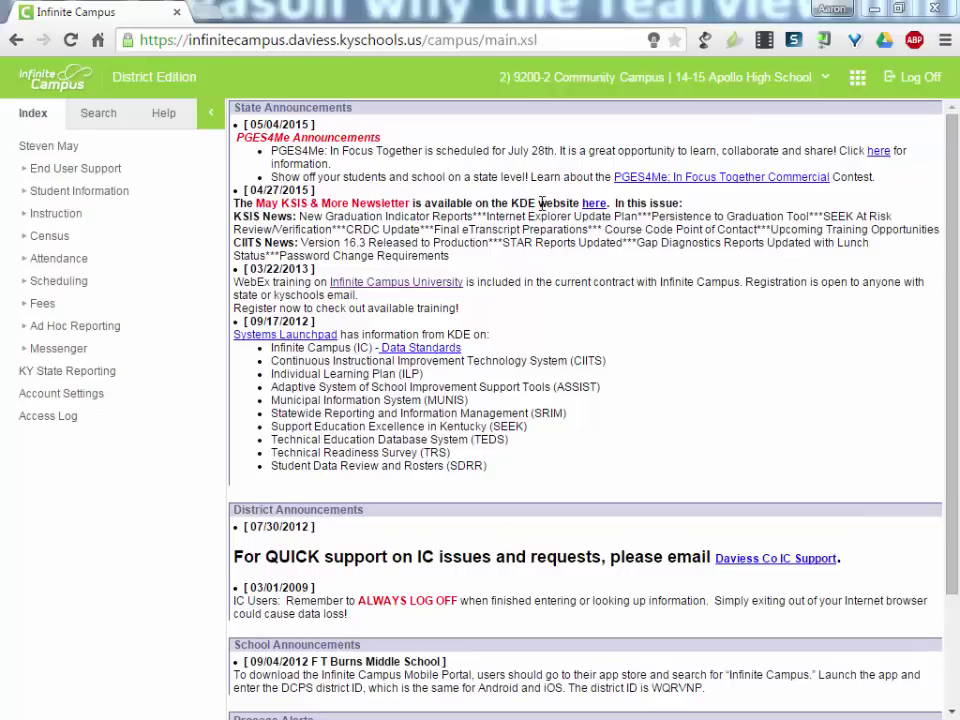
- Switch to Campus Instruction to view its message center, and return to Campus Tools
{"action": "left_click", "coordinate": [853, 89]}
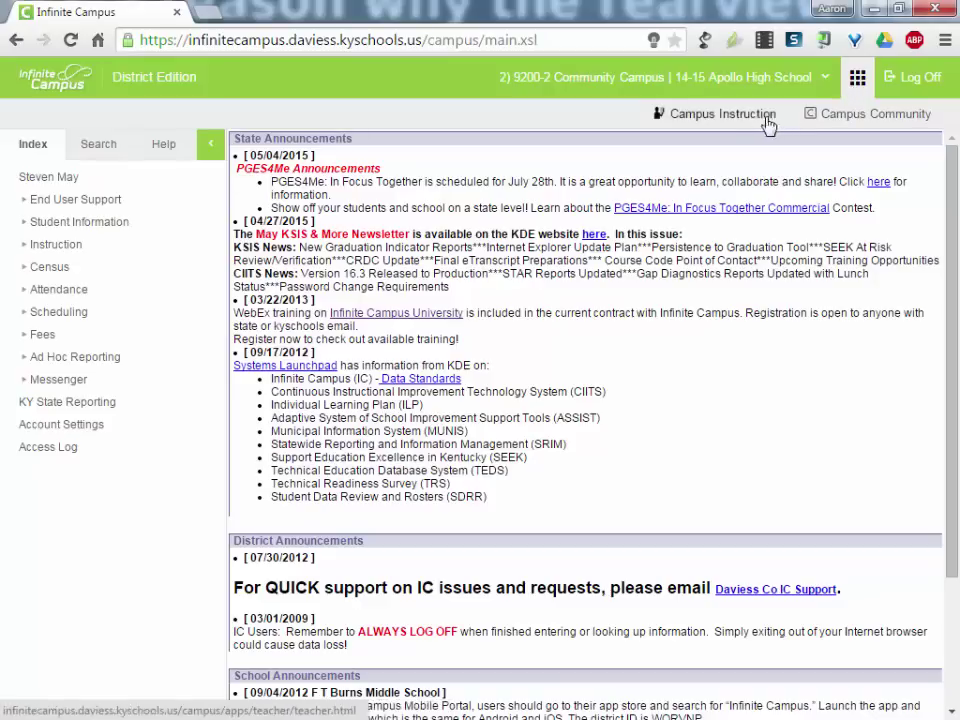
{"action": "left_click", "coordinate": [710, 120]}
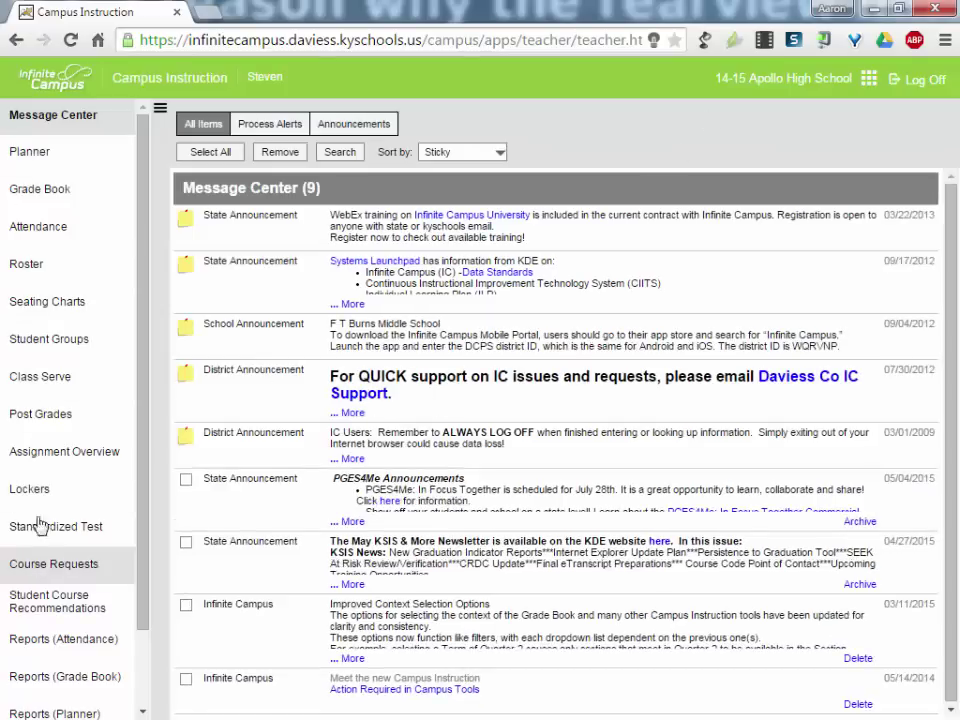
{"action": "left_click", "coordinate": [869, 84]}
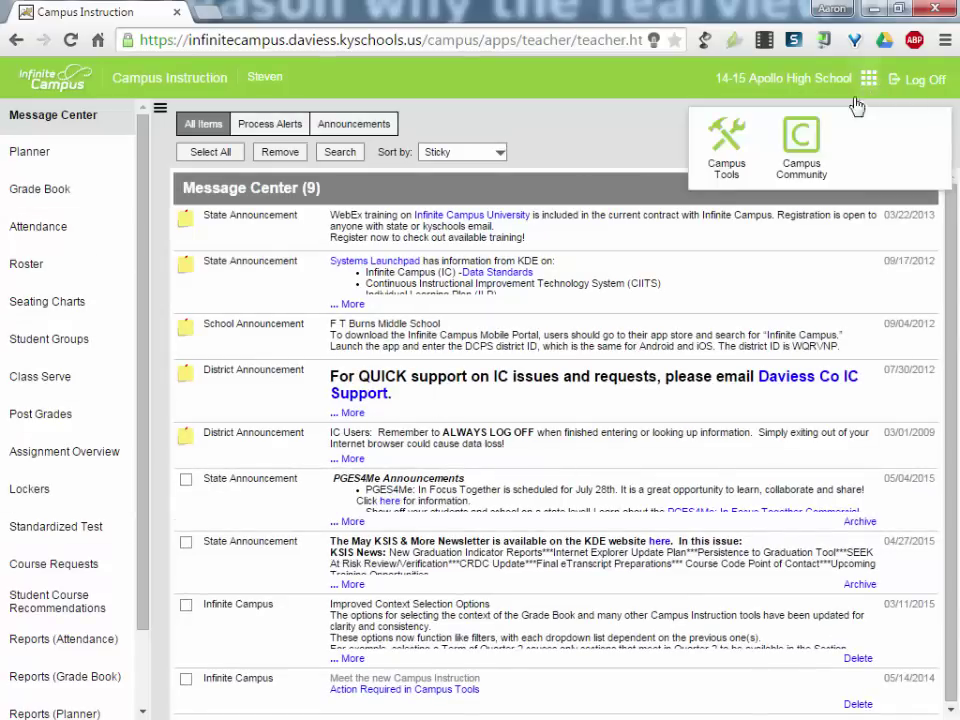
{"action": "left_click", "coordinate": [731, 166]}
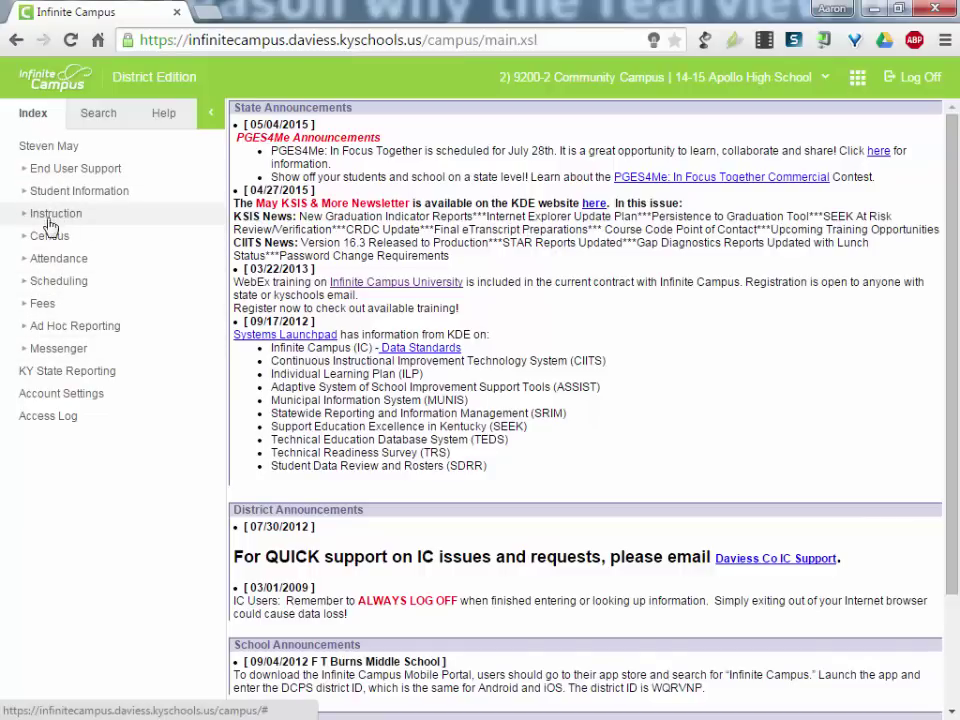
- Look over the Instruction tools listed in the Campus Tools index, and switch back to Campus Instruction
{"action": "left_click", "coordinate": [26, 216]}
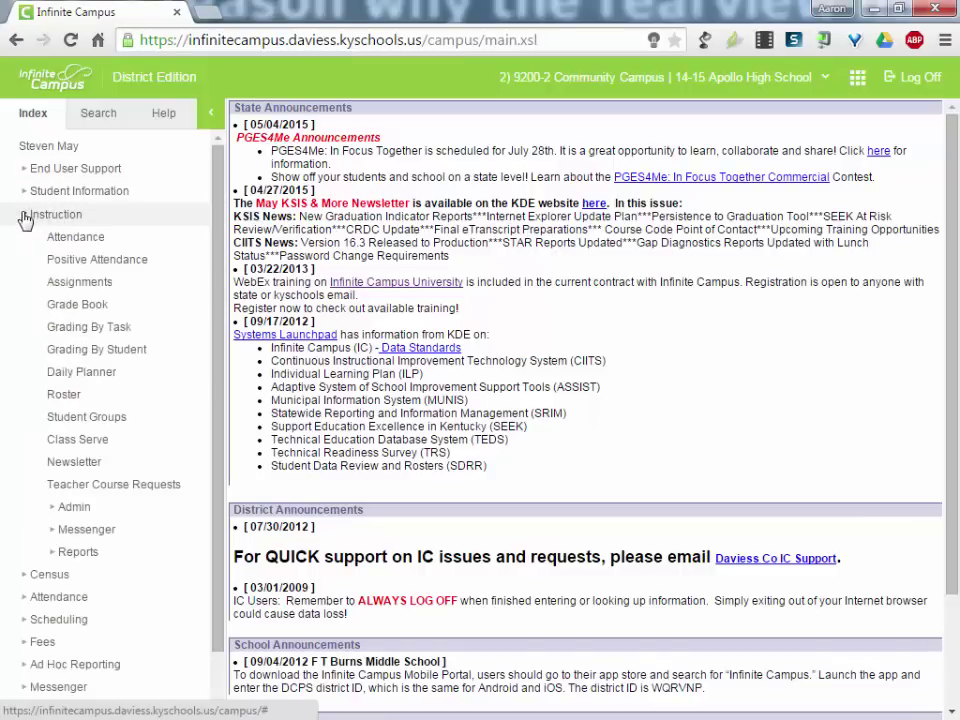
{"action": "left_click", "coordinate": [26, 216]}
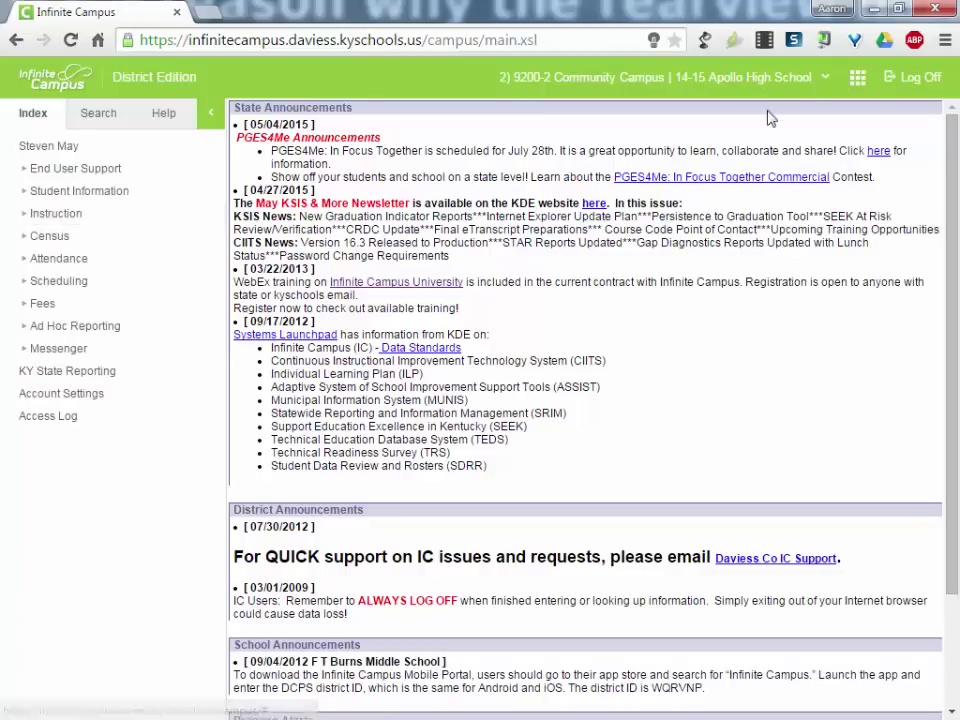
{"action": "left_click", "coordinate": [857, 77]}
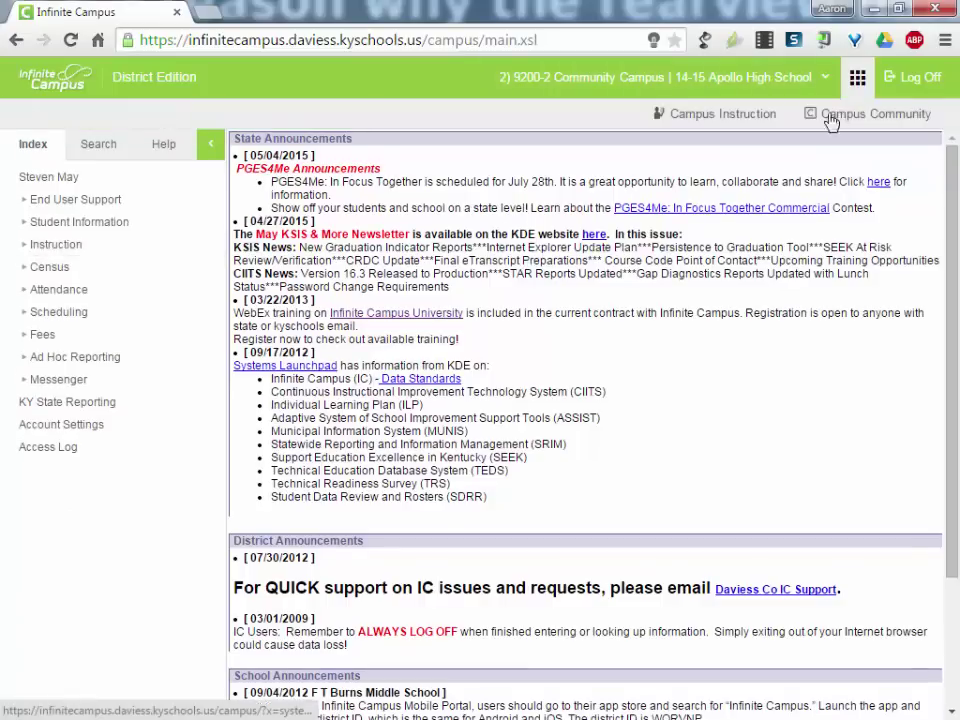
{"action": "left_click", "coordinate": [706, 125]}
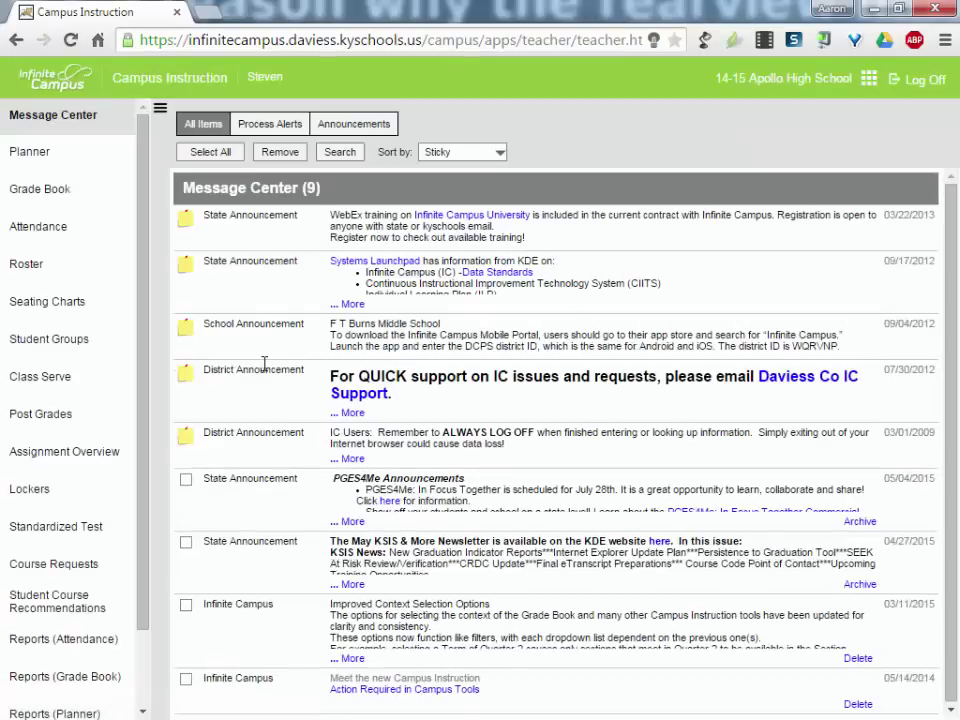
- Review the preferred login application choices in Account Settings, and return to the Message Center
{"action": "scroll", "coordinate": [64, 300], "scroll_direction": "down", "scroll_amount": 2}
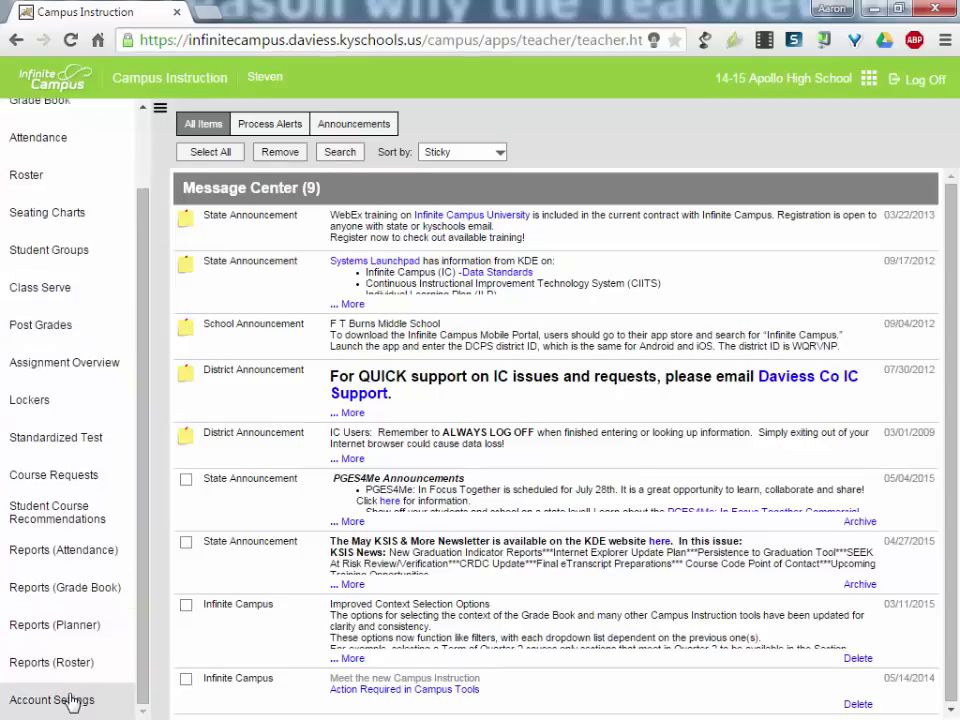
{"action": "left_click", "coordinate": [72, 703]}
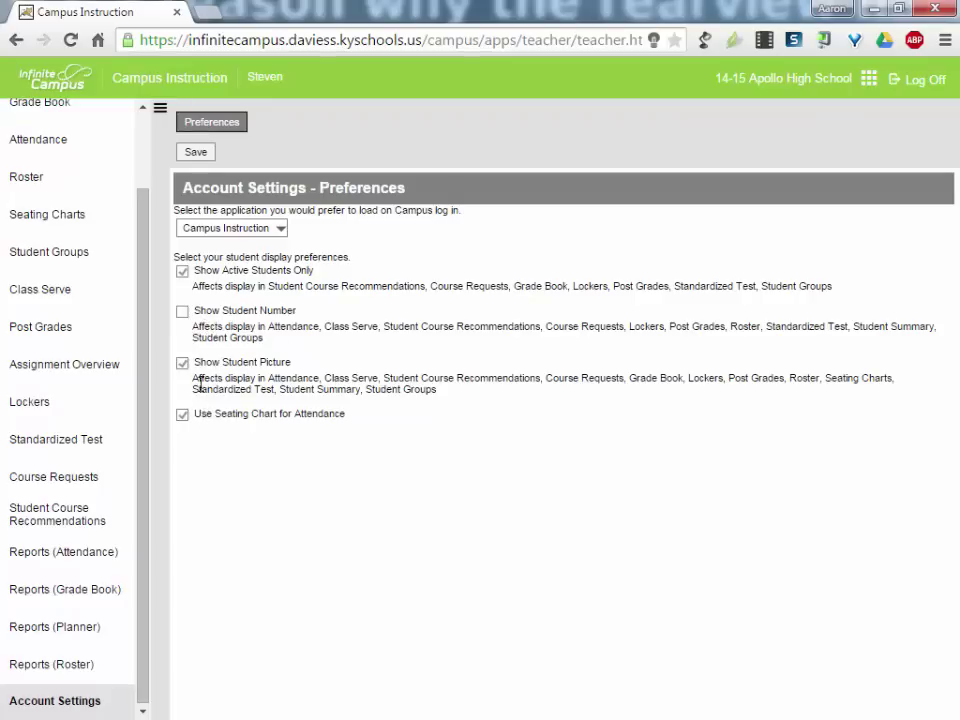
{"action": "left_click", "coordinate": [264, 231]}
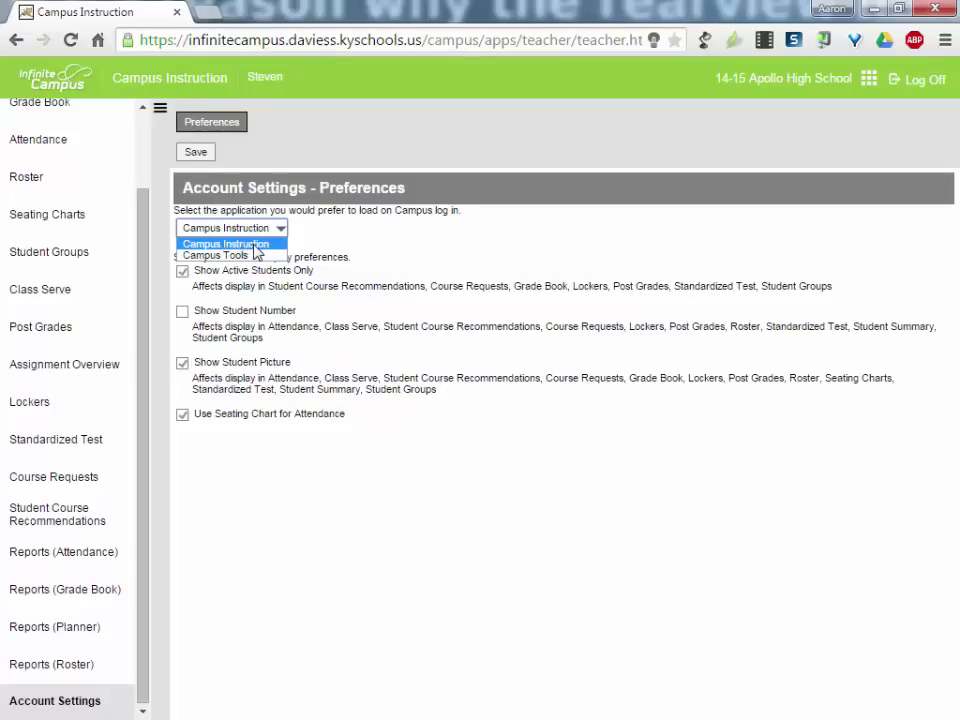
{"action": "left_click", "coordinate": [320, 245]}
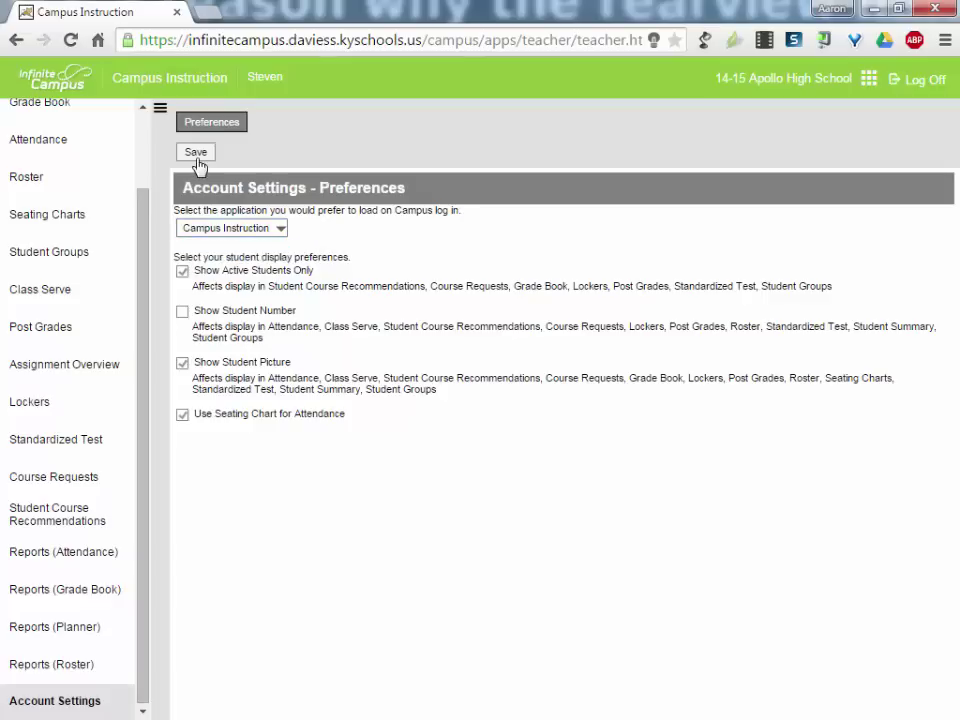
{"action": "scroll", "coordinate": [60, 190], "scroll_direction": "up", "scroll_amount": 2}
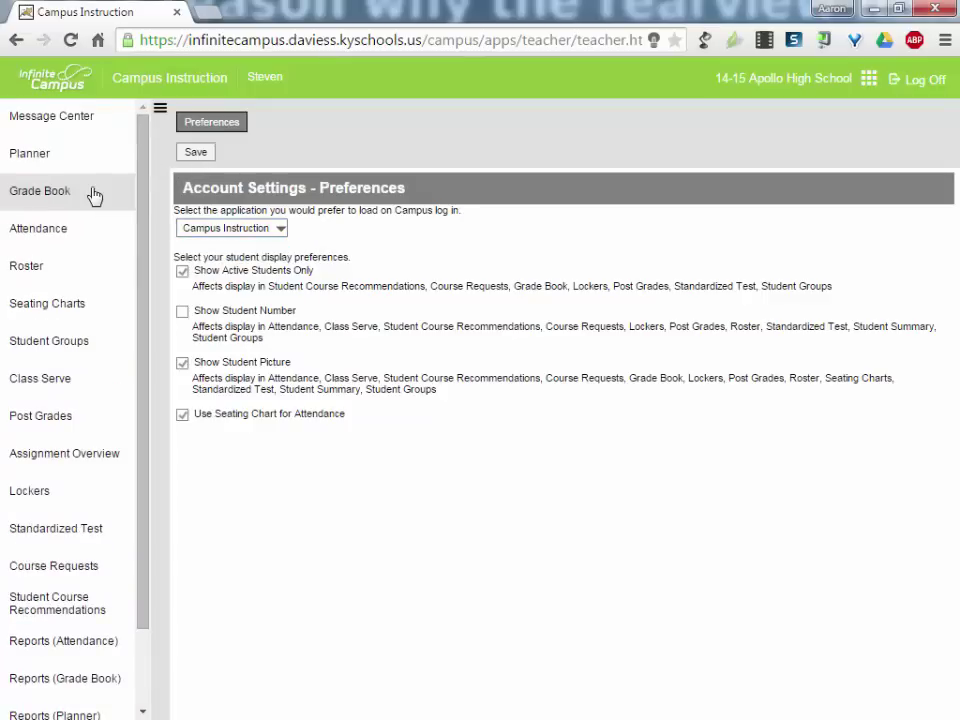
{"action": "left_click", "coordinate": [58, 122]}
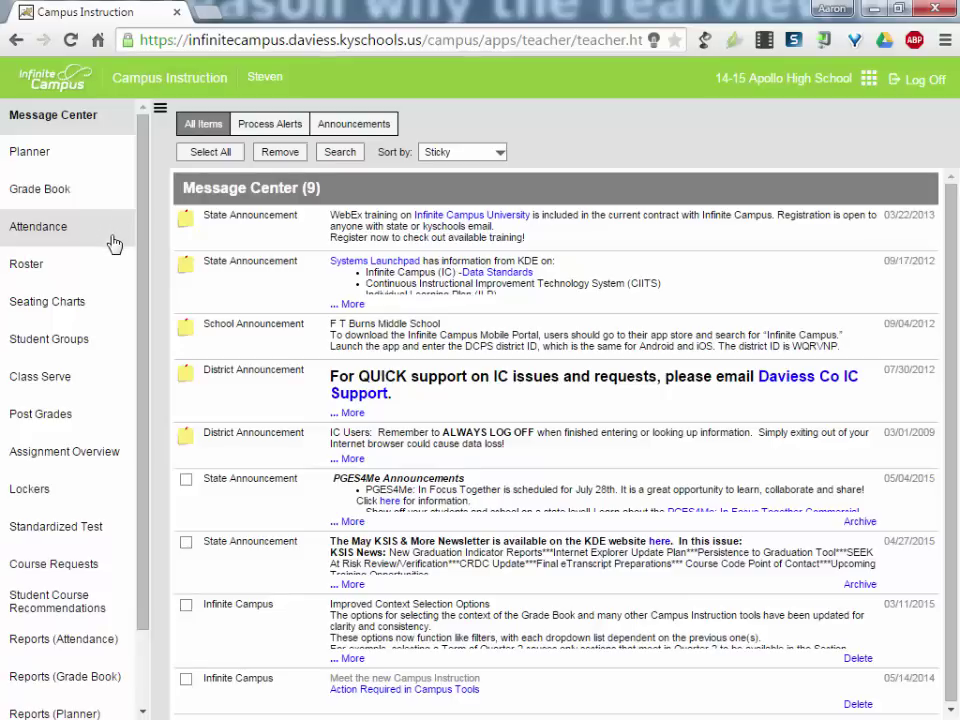
- Look through the Period 5 attendance in list form instead of seating chart form, and view the class roster
{"action": "left_click", "coordinate": [50, 228]}
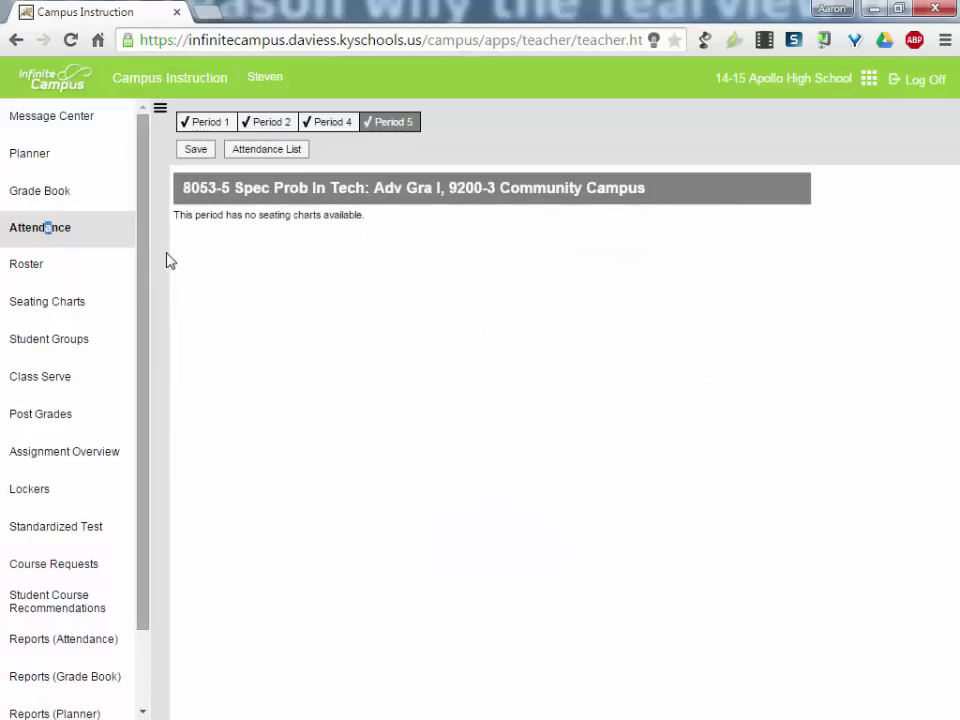
{"action": "left_click", "coordinate": [268, 150]}
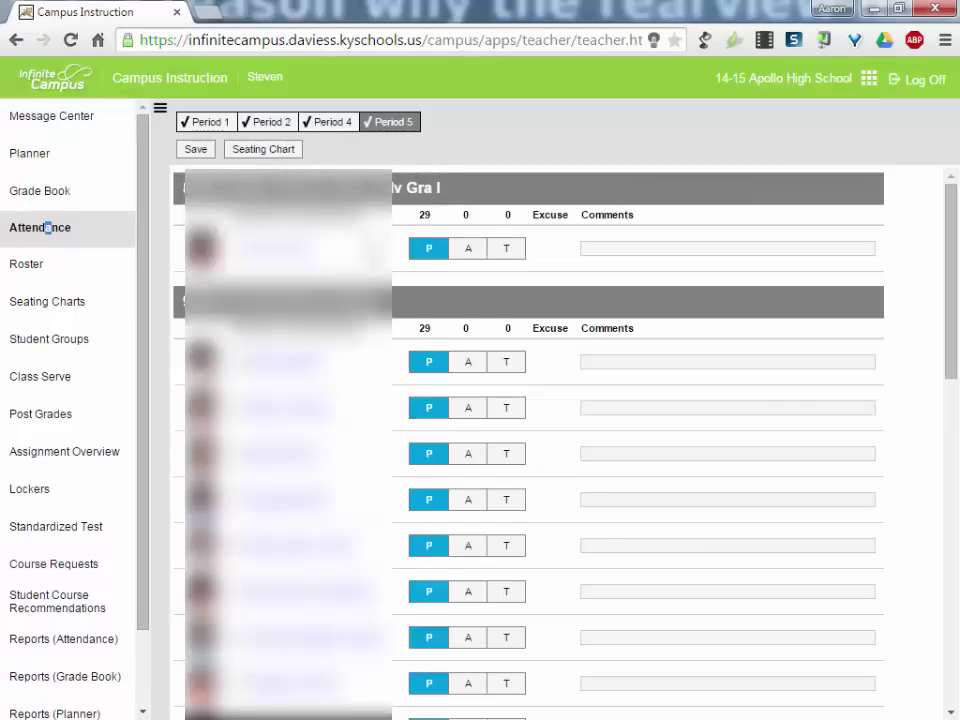
{"action": "scroll", "coordinate": [530, 440], "scroll_direction": "down", "scroll_amount": 5}
{"action": "key", "text": "Down"}
{"action": "key", "text": "Down"}
{"action": "key", "text": "Down"}
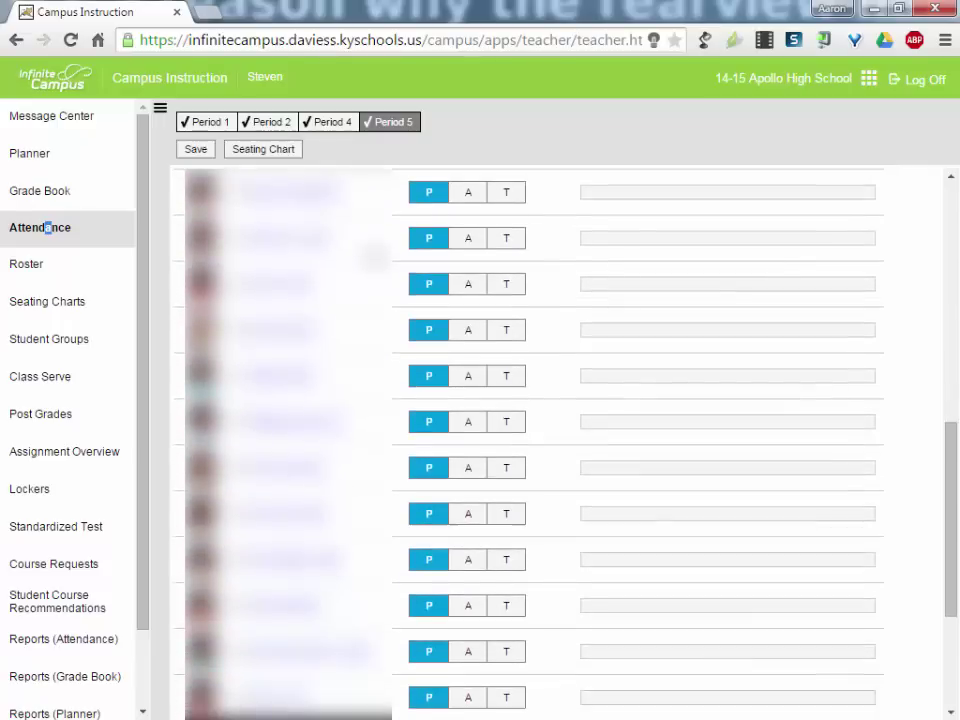
{"action": "key", "text": "Home"}
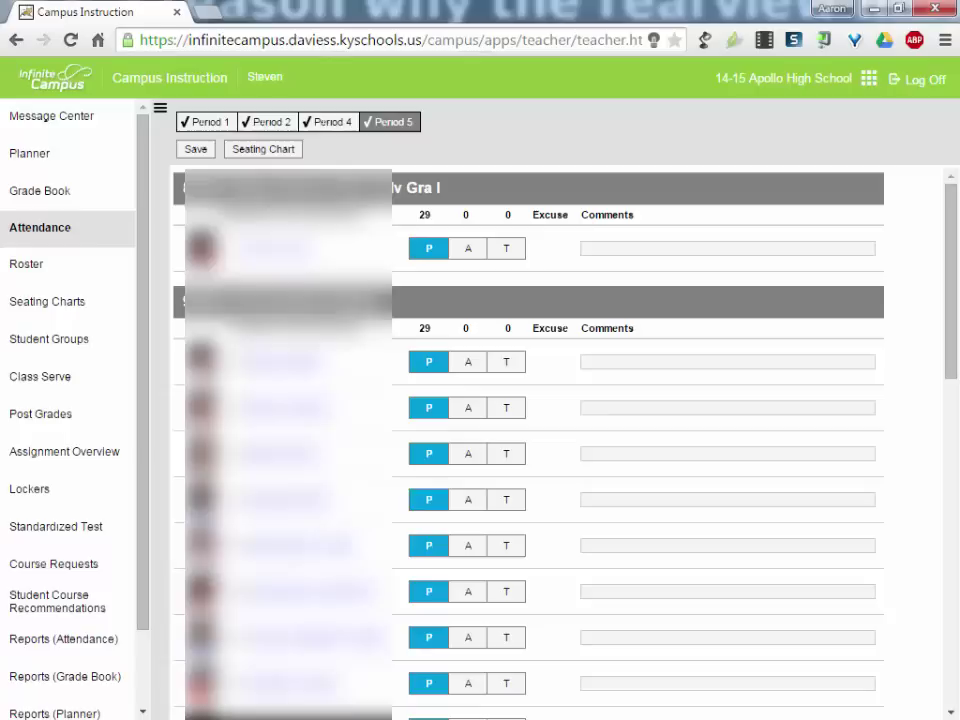
{"action": "left_click", "coordinate": [38, 266]}
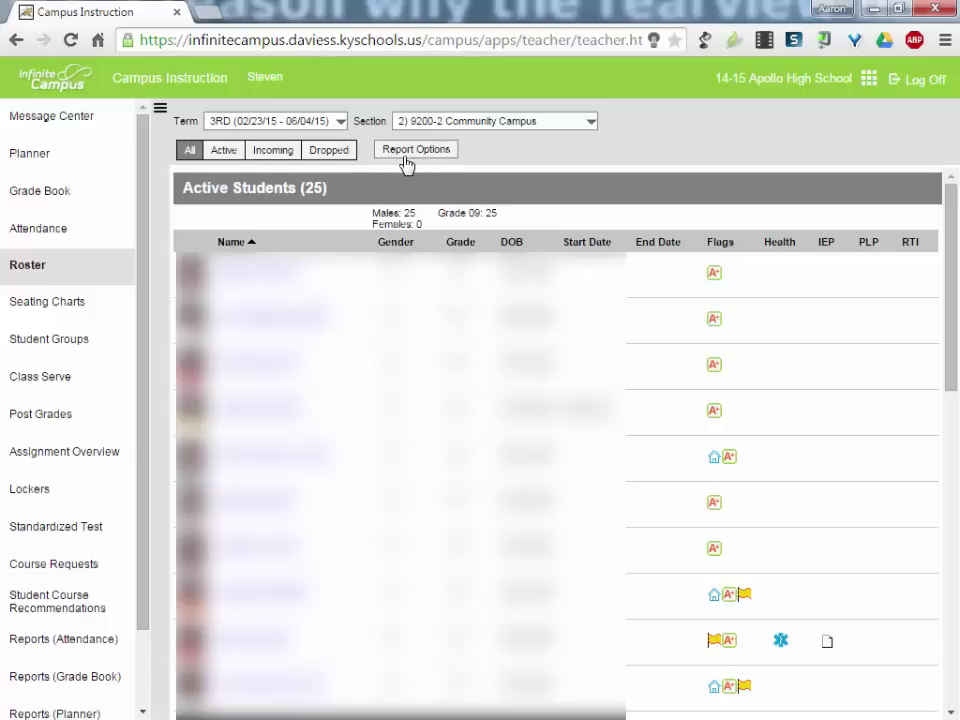
- Open the Graphics seating chart for section 8050-1 Spec Prob In Tech: Graphics
{"action": "left_click", "coordinate": [28, 304]}
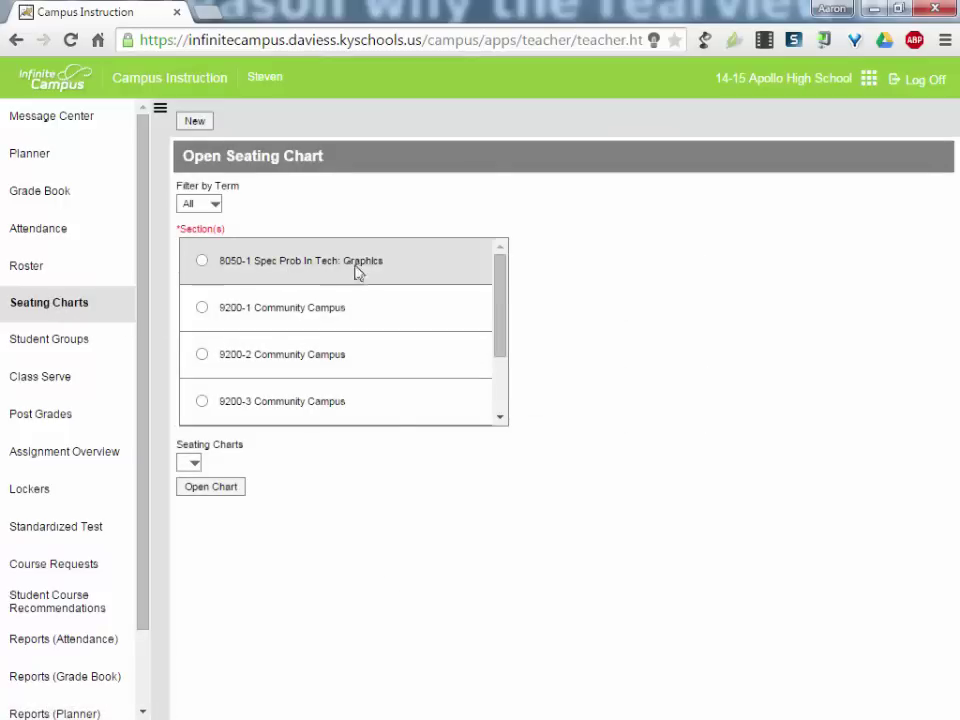
{"action": "left_click", "coordinate": [264, 262]}
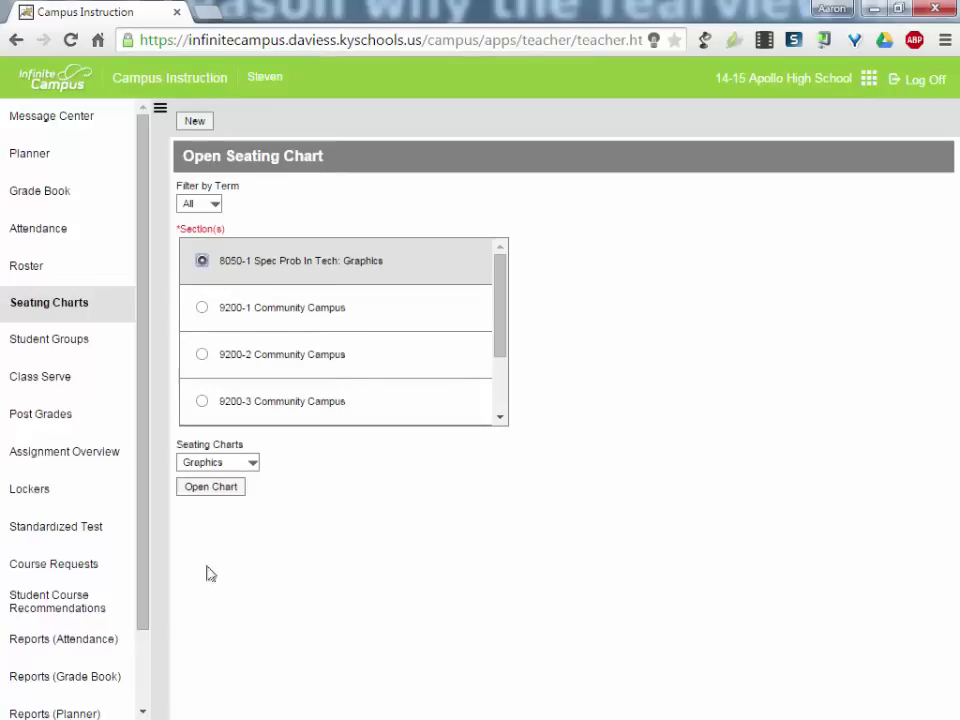
{"action": "left_click", "coordinate": [214, 488]}
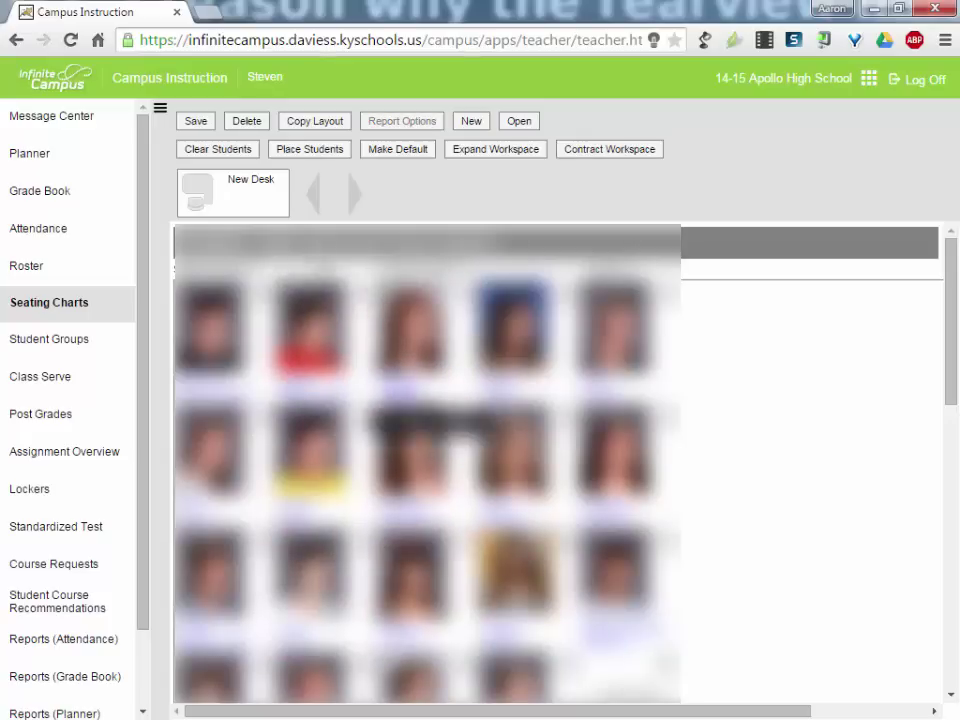
- Add a new desk to the empty area of the seating chart beside the first row of students
{"action": "left_click_drag", "start_coordinate": [681, 370], "coordinate": [748, 296]}
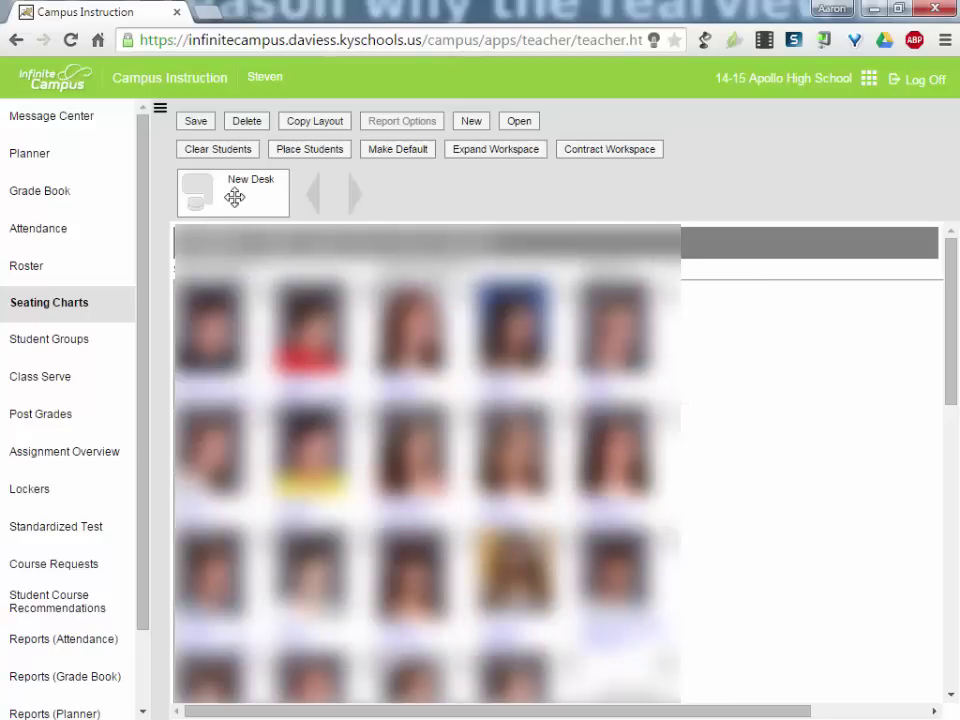
{"action": "left_click_drag", "start_coordinate": [234, 195], "coordinate": [753, 323]}
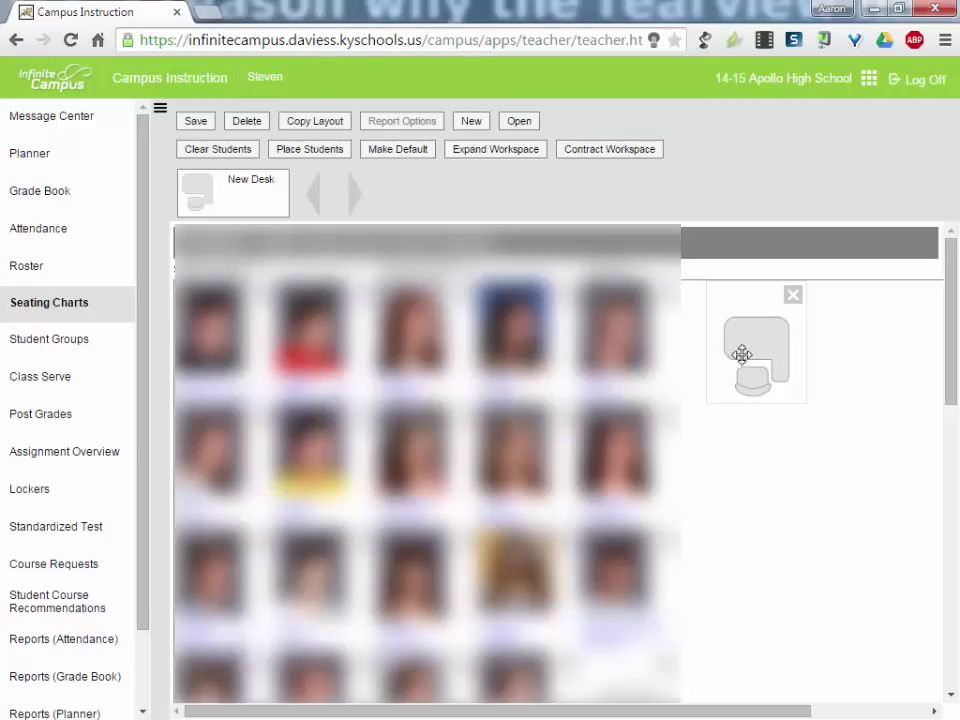
- Examine the first student's percent, grade and report card comment fields in Post Grades for section 9200-2 Community Campus
{"action": "scroll", "coordinate": [740, 345], "scroll_direction": "down", "scroll_amount": 3}
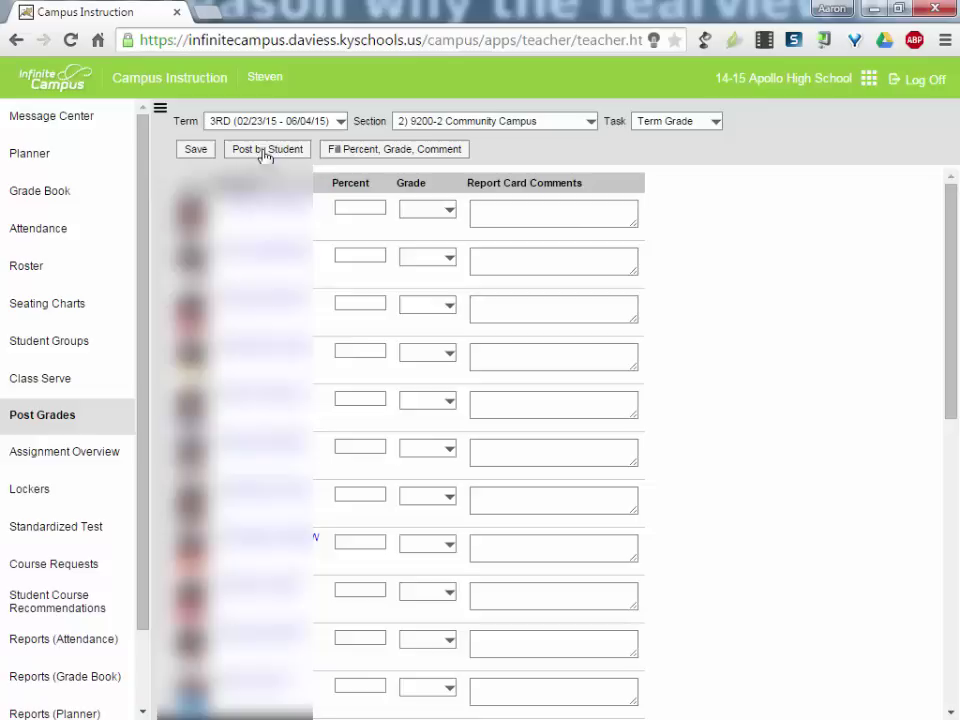
{"action": "left_click", "coordinate": [357, 205]}
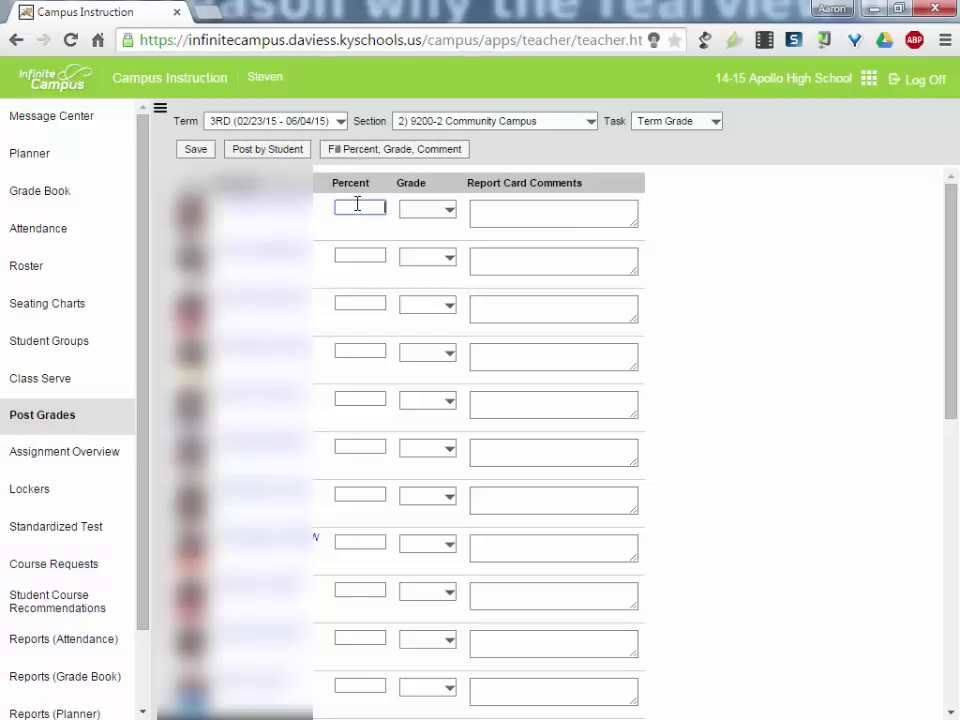
{"action": "left_click", "coordinate": [448, 209]}
{"action": "left_click", "coordinate": [530, 212]}
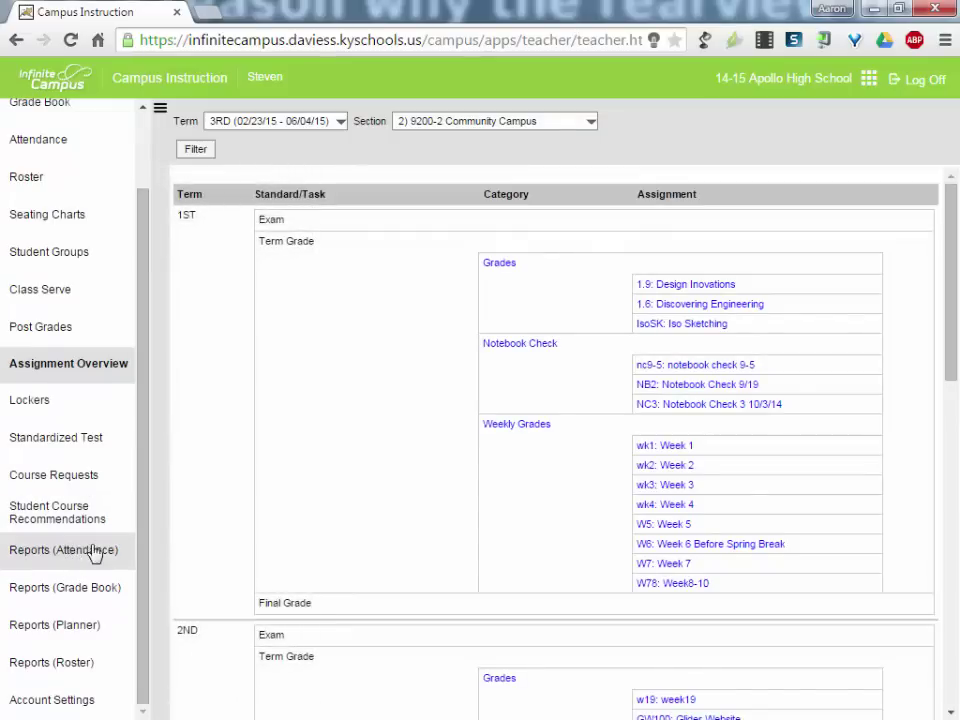
- Generate the Blank Spreadsheet roster report for section 9200-2 Community Campus, and close the report window
{"action": "left_click", "coordinate": [52, 664]}
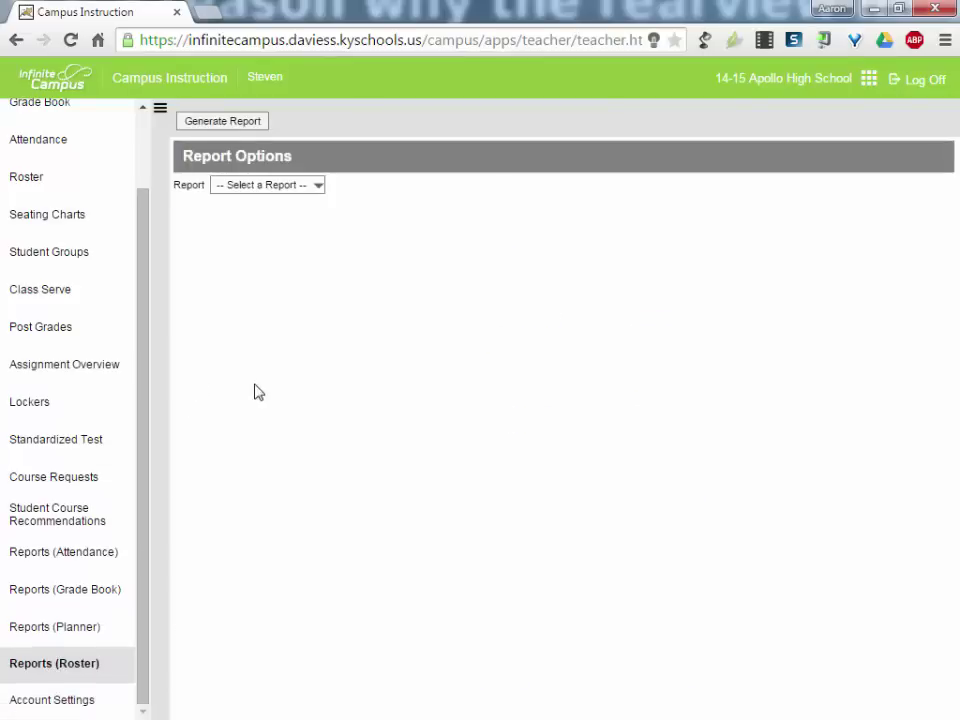
{"action": "left_click", "coordinate": [287, 186]}
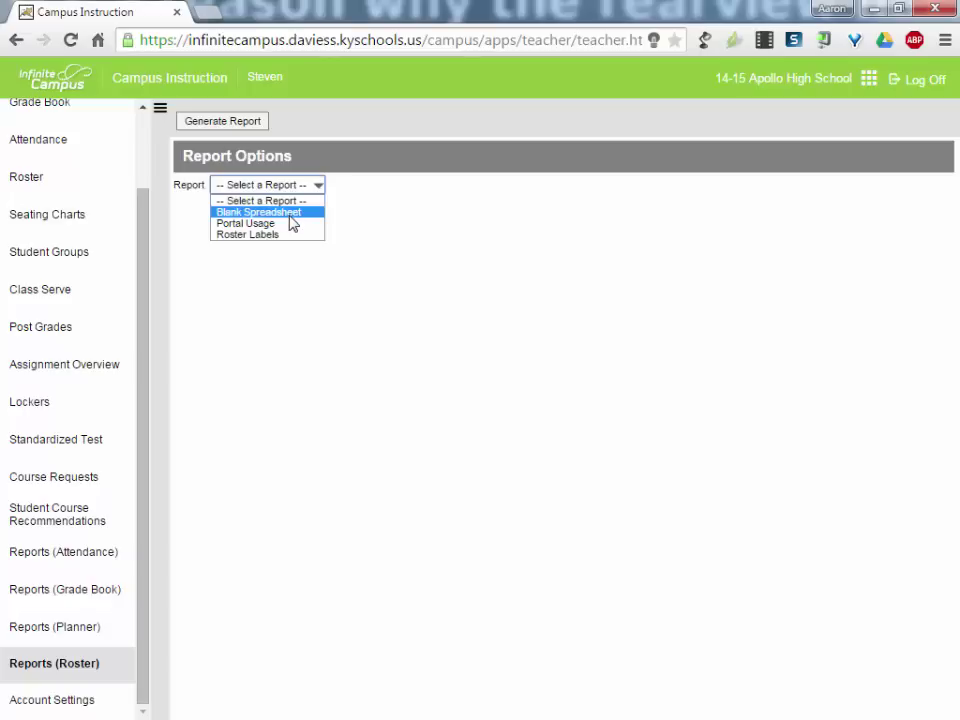
{"action": "left_click", "coordinate": [284, 215]}
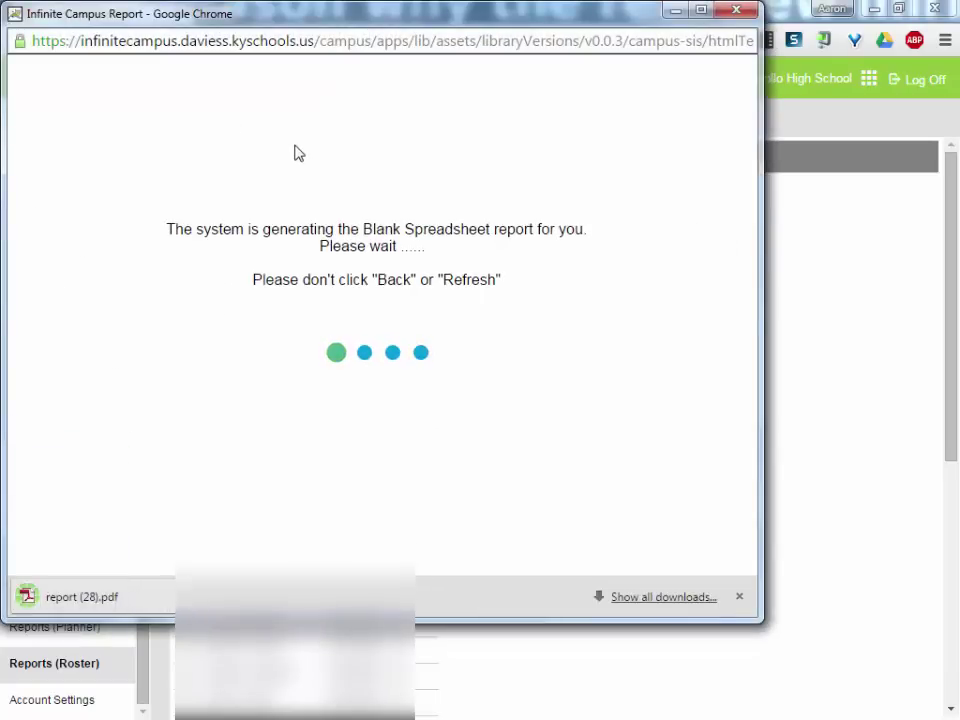
{"action": "left_click", "coordinate": [735, 12]}
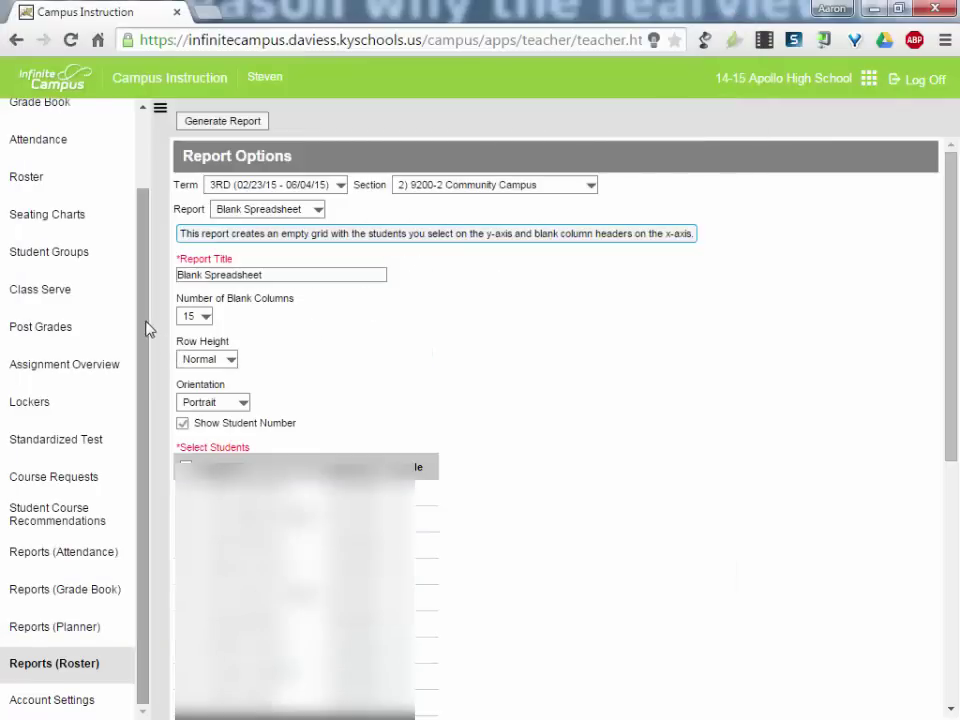
- View the curriculum for the week in the Planner, and open the options for section 9200-1 Community Campus
{"action": "scroll", "coordinate": [146, 330], "scroll_direction": "up", "scroll_amount": 2}
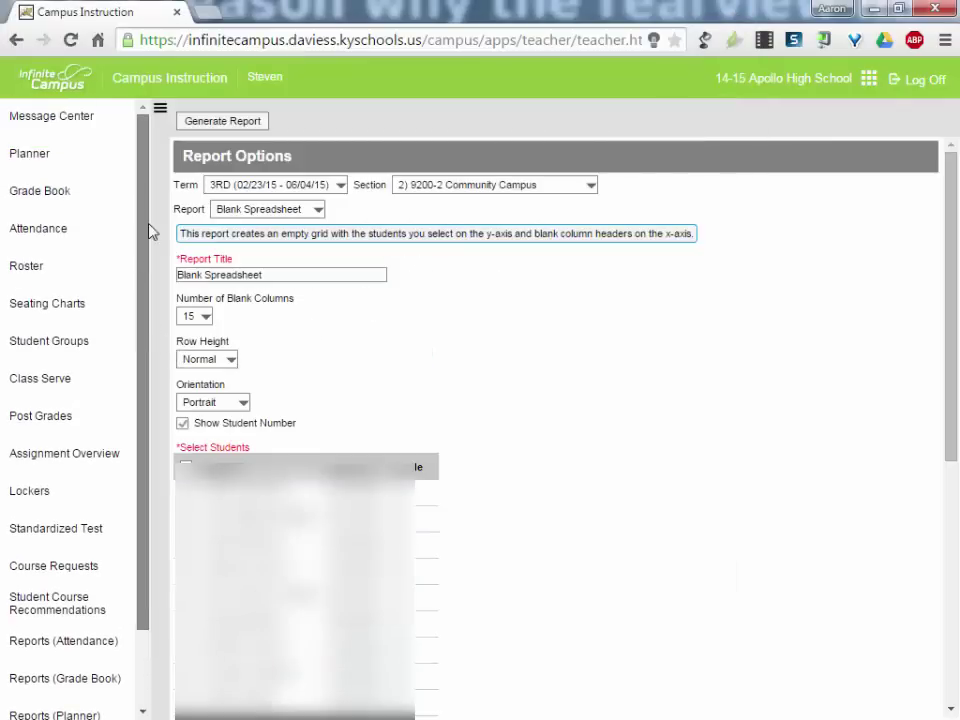
{"action": "left_click", "coordinate": [43, 160]}
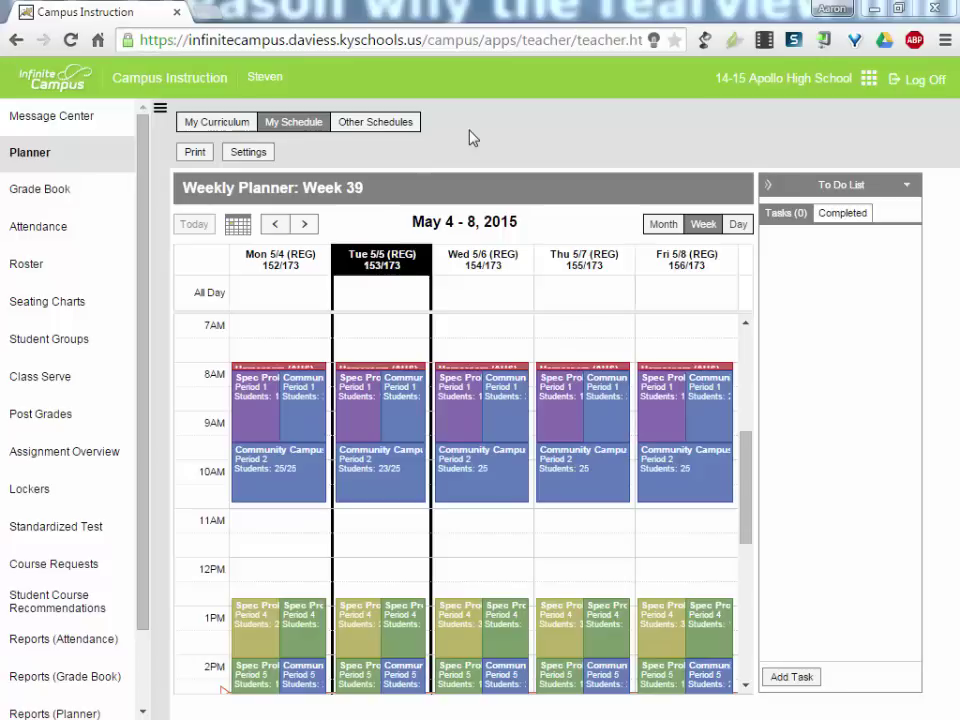
{"action": "left_click", "coordinate": [214, 123]}
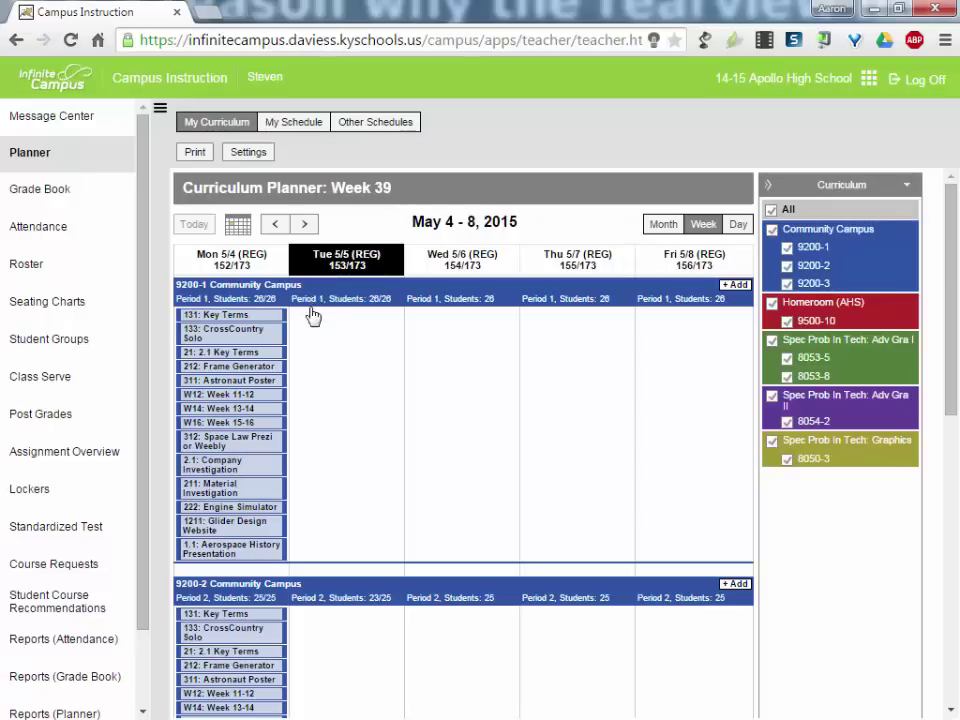
{"action": "left_click", "coordinate": [220, 288]}
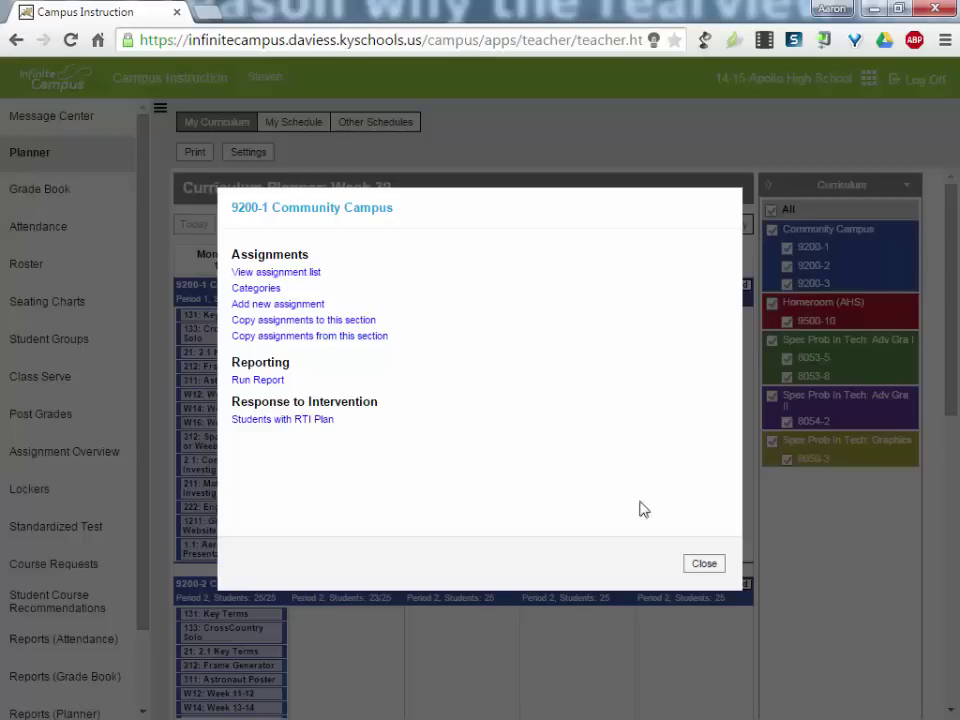
- Close the section options, and view the Period 1 class roster of section 9200-1 Community Campus for Wednesday, May 6
{"action": "left_click", "coordinate": [707, 565]}
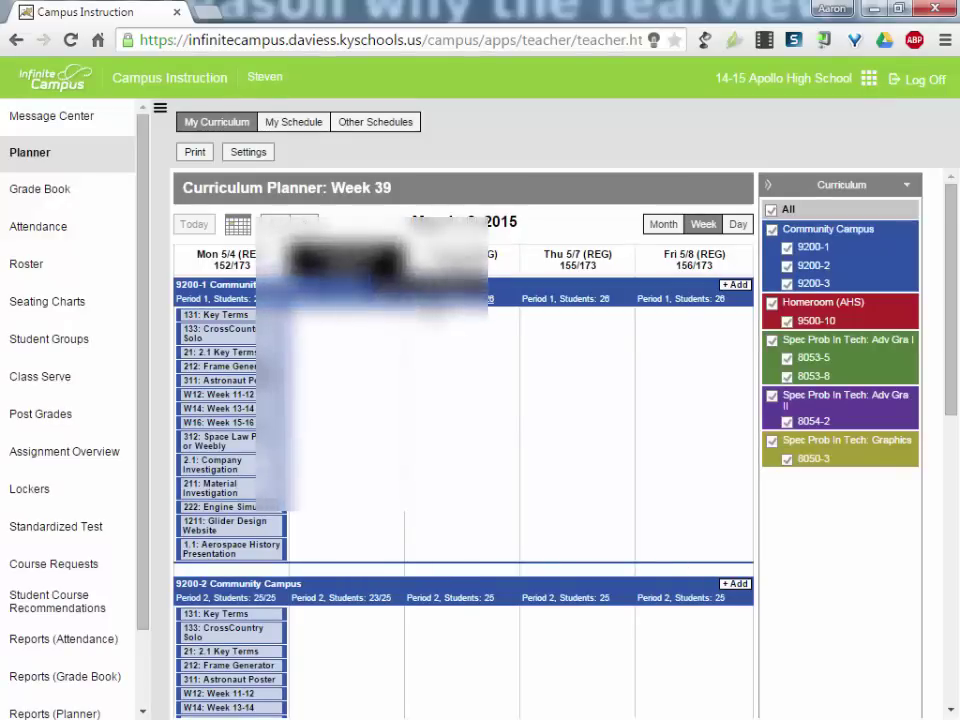
{"action": "left_click", "coordinate": [432, 299]}
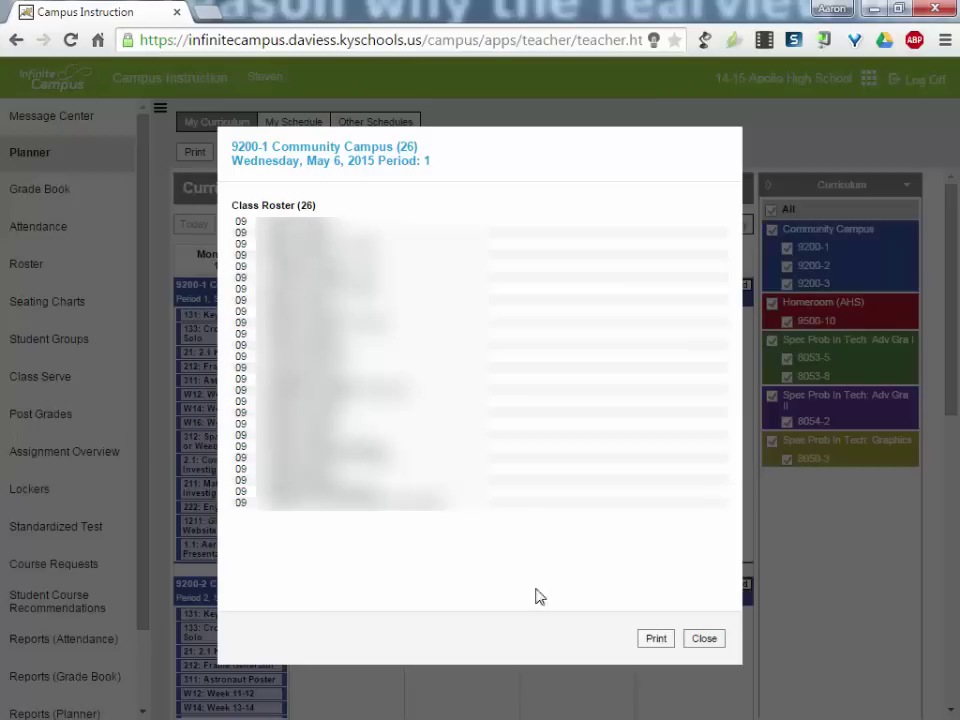
{"action": "left_click", "coordinate": [704, 639]}
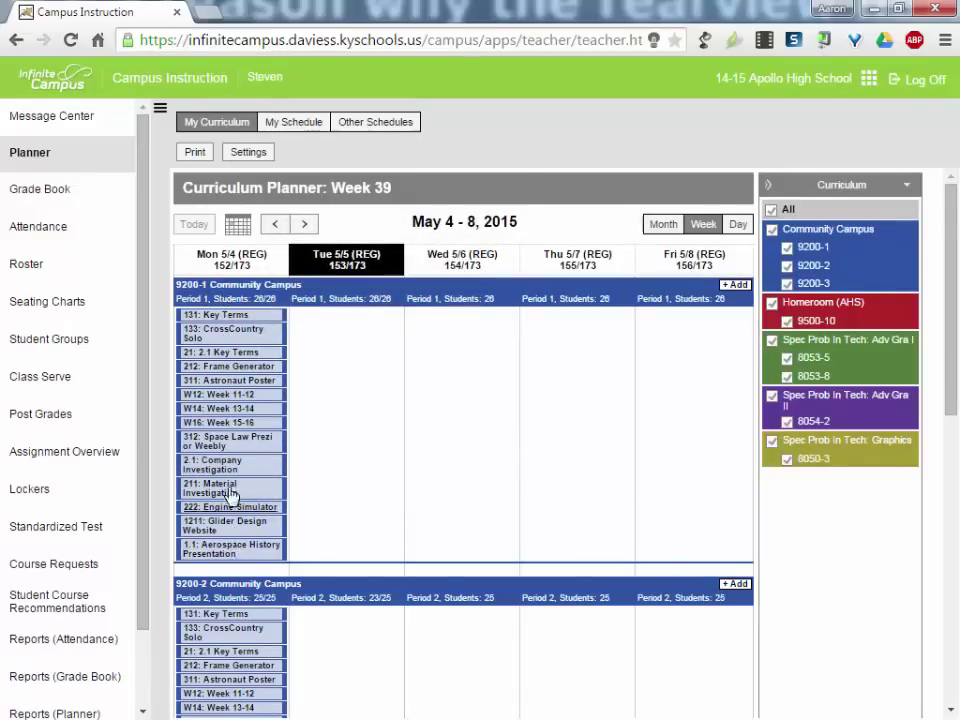
- View the CrossCountry Solo assignment's details and the blank new-assignment form for section 9200-1, closing each without saving
{"action": "left_click", "coordinate": [275, 226]}
{"action": "left_click", "coordinate": [304, 224]}
{"action": "left_click", "coordinate": [230, 331]}
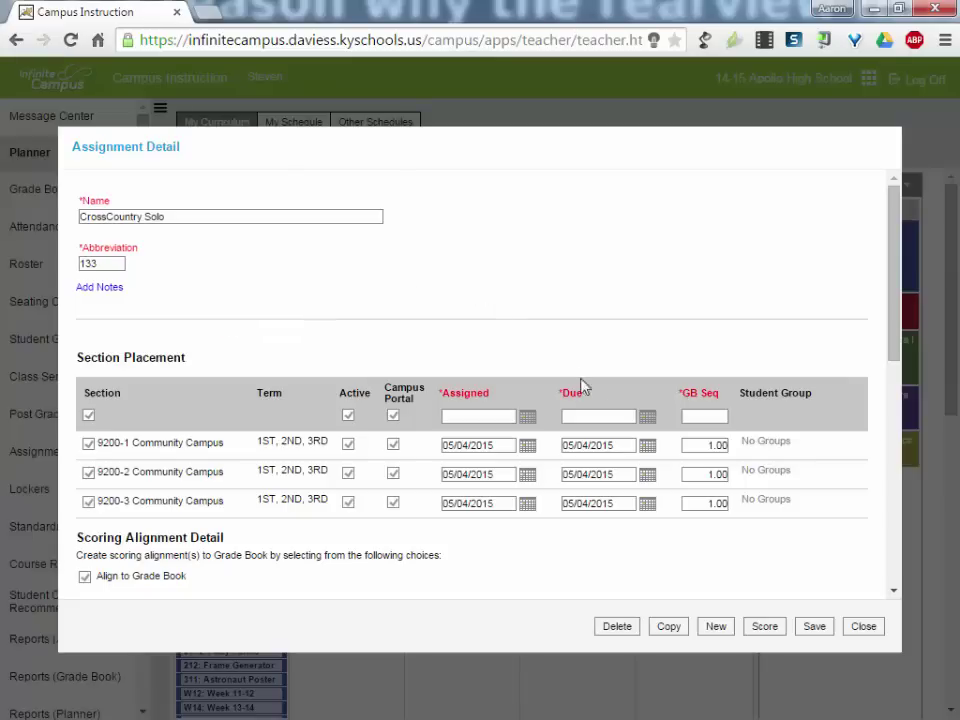
{"action": "left_click", "coordinate": [858, 628]}
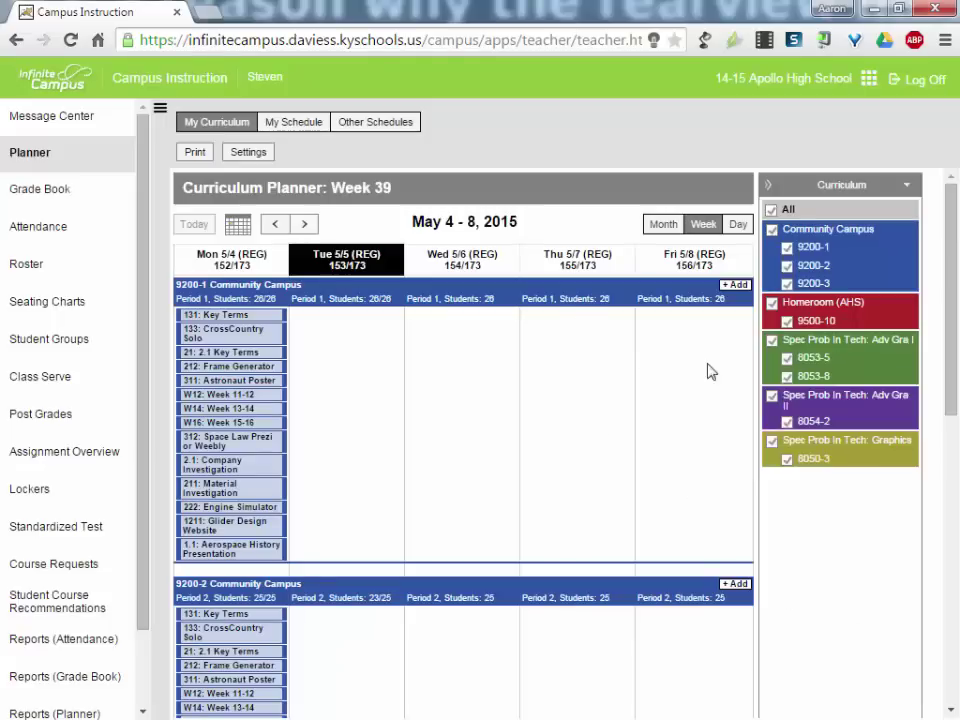
{"action": "left_click", "coordinate": [736, 286]}
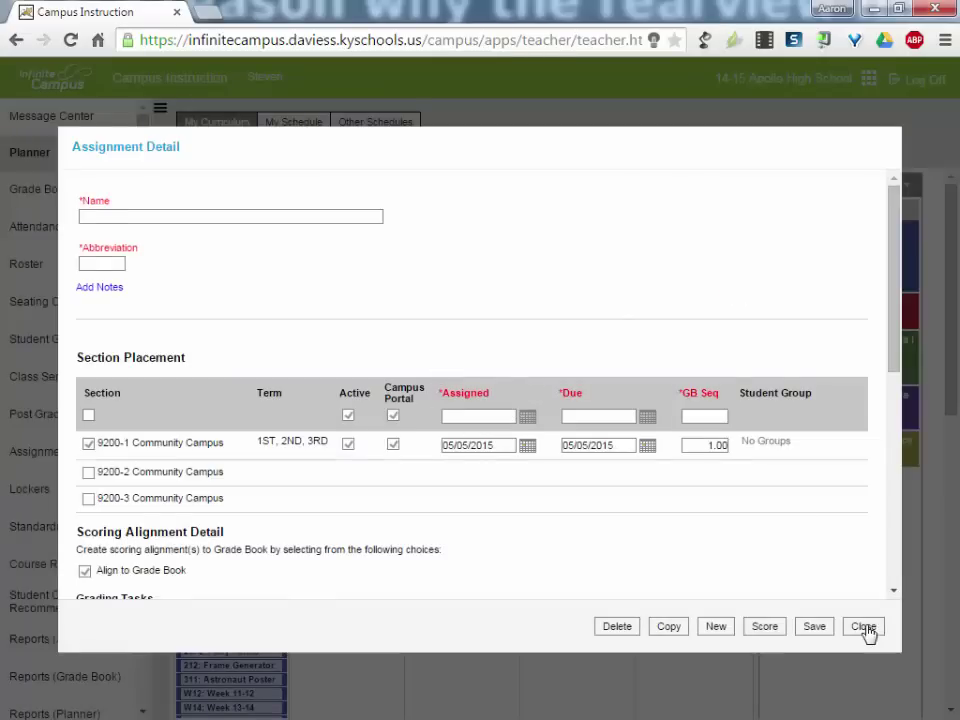
{"action": "left_click", "coordinate": [864, 627]}
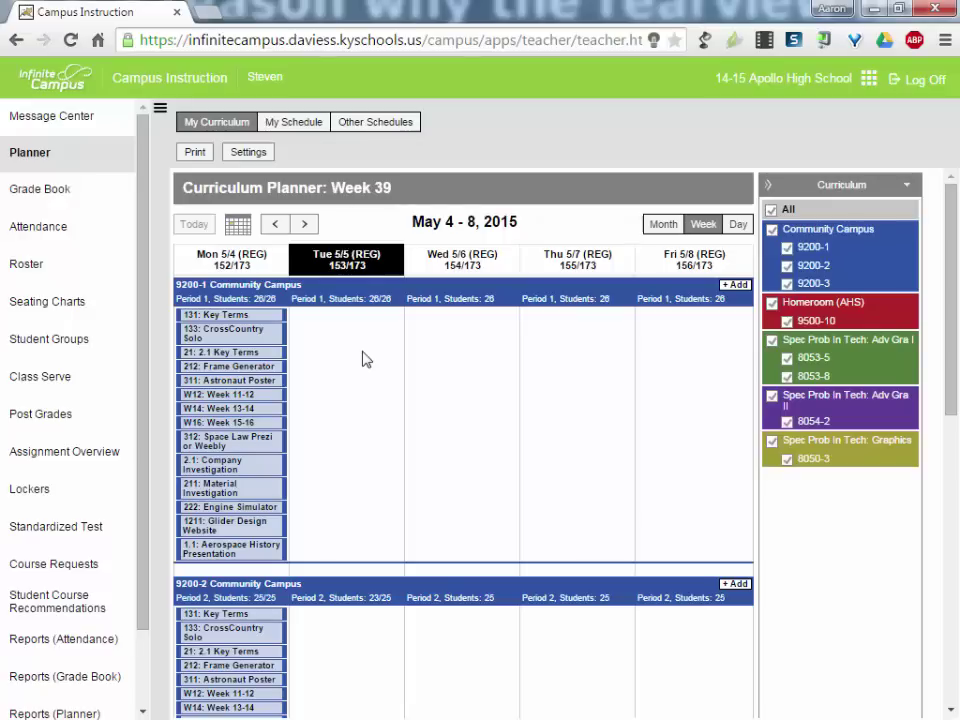
- Open the Grade Book for section 9200-2 Community Campus, and expand its settings to view the filters, setup options and preferences
{"action": "left_click", "coordinate": [35, 195]}
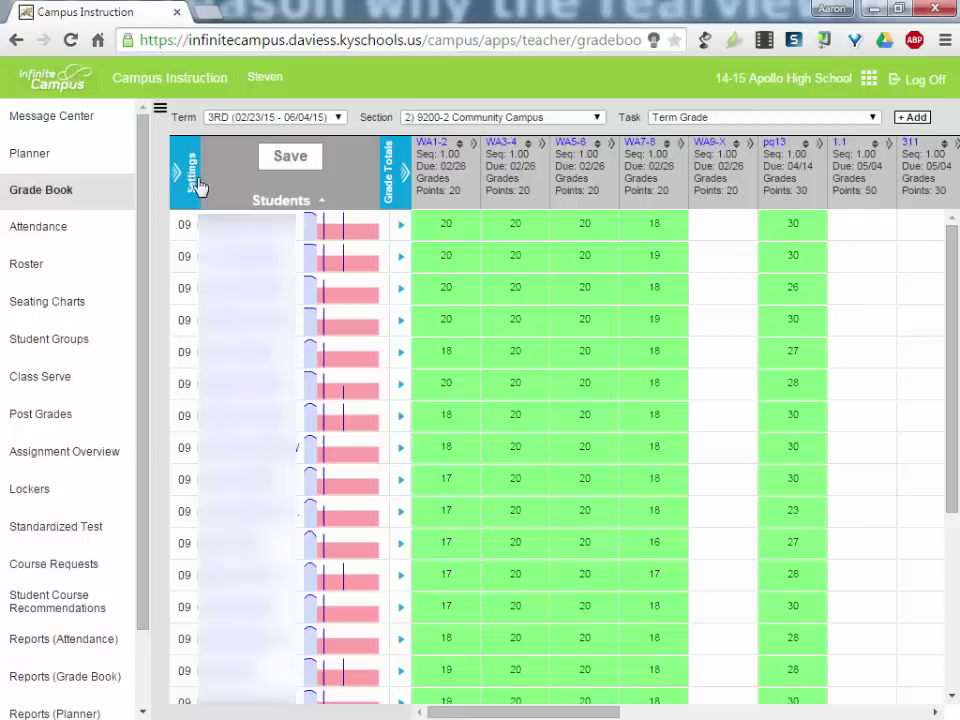
{"action": "left_click", "coordinate": [179, 177]}
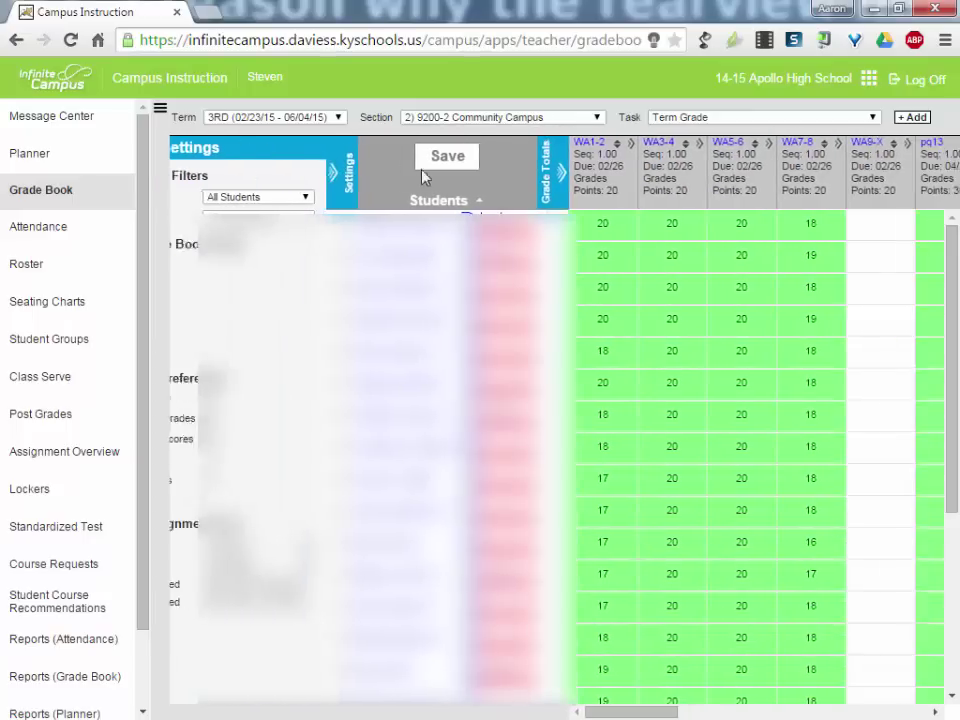
{"action": "left_click", "coordinate": [342, 175]}
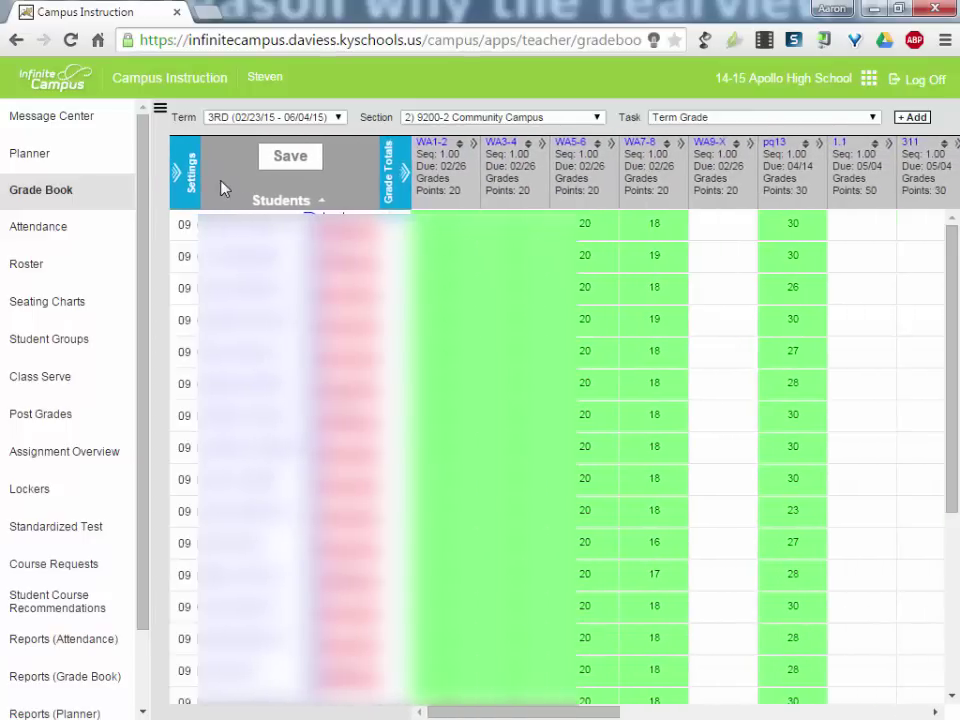
{"action": "left_click", "coordinate": [187, 177]}
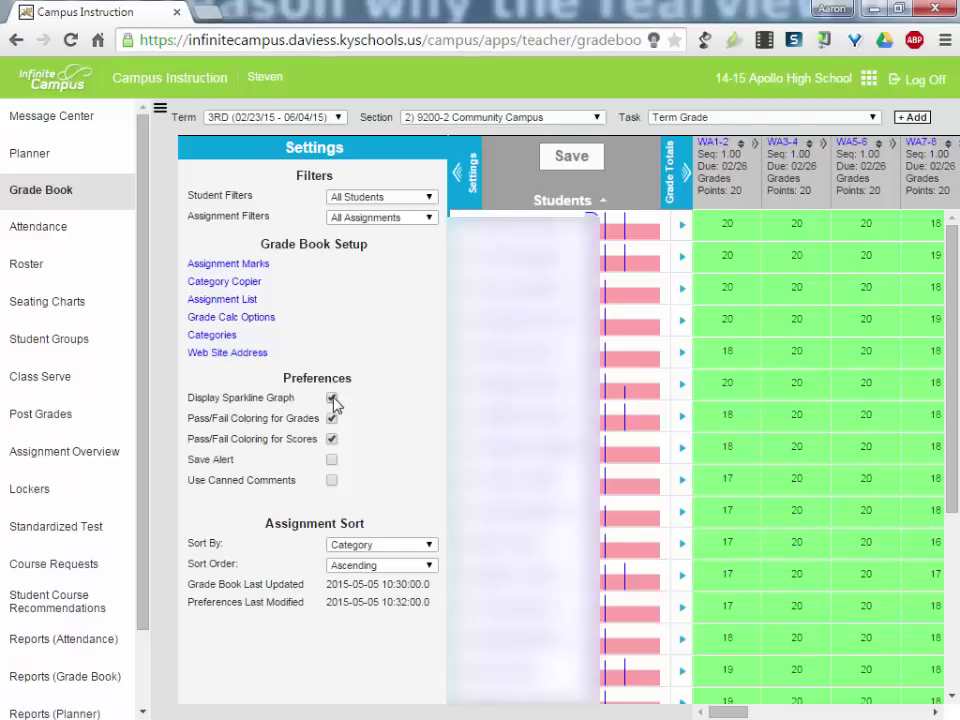
{"action": "left_click", "coordinate": [331, 439]}
- Examine the grade calculation options, including calculation types, grading scales and the 1ST Final Grade composite weights, and close them without saving
{"action": "left_click", "coordinate": [216, 318]}
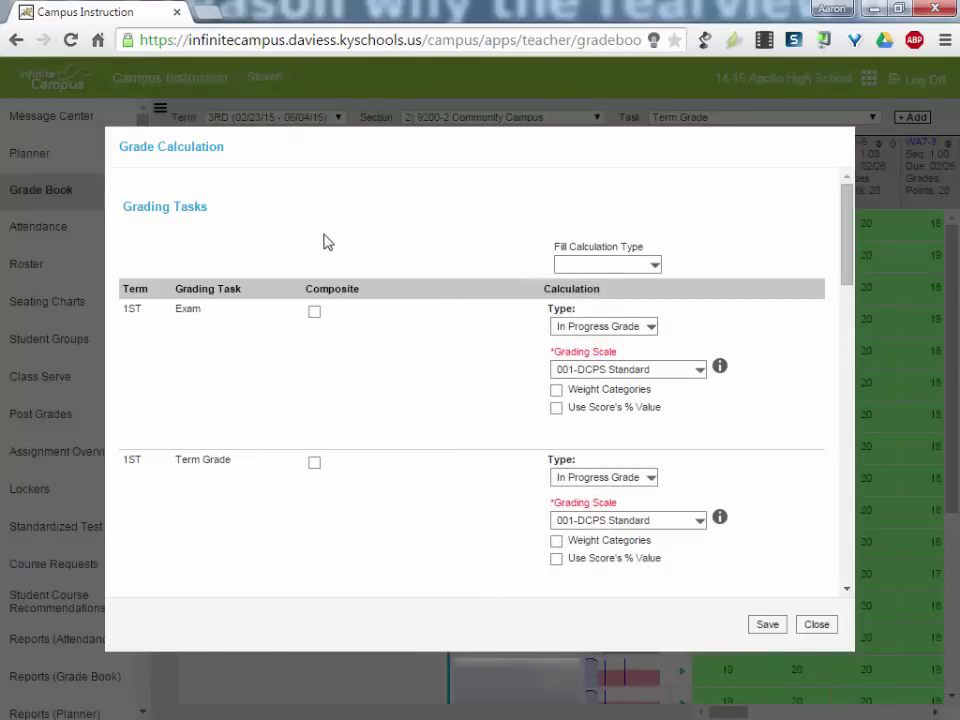
{"action": "left_click", "coordinate": [603, 266]}
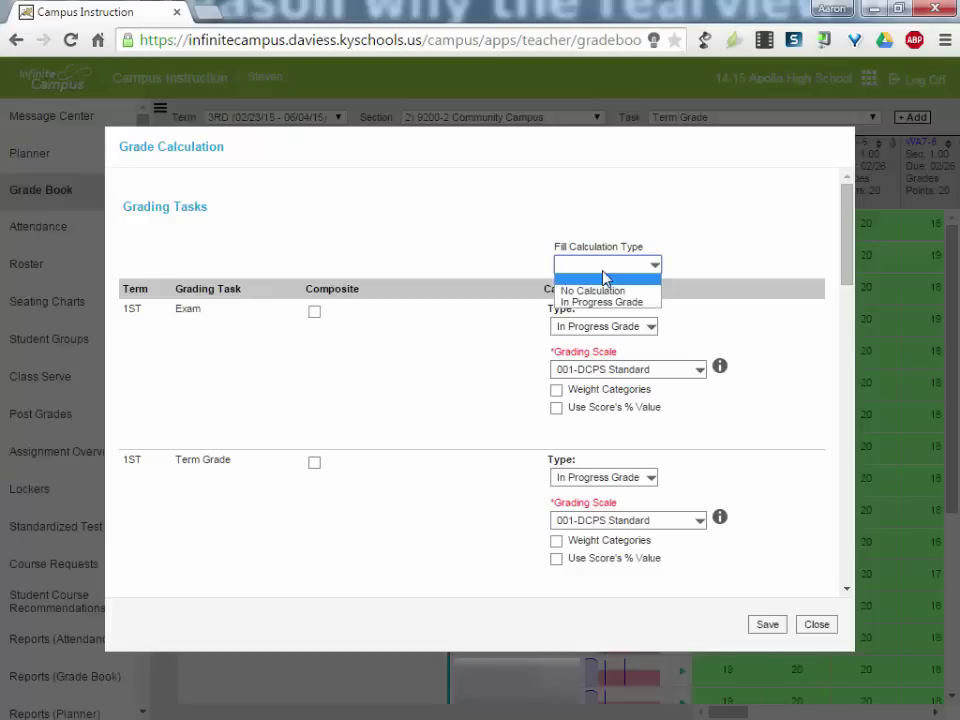
{"action": "left_click", "coordinate": [655, 303]}
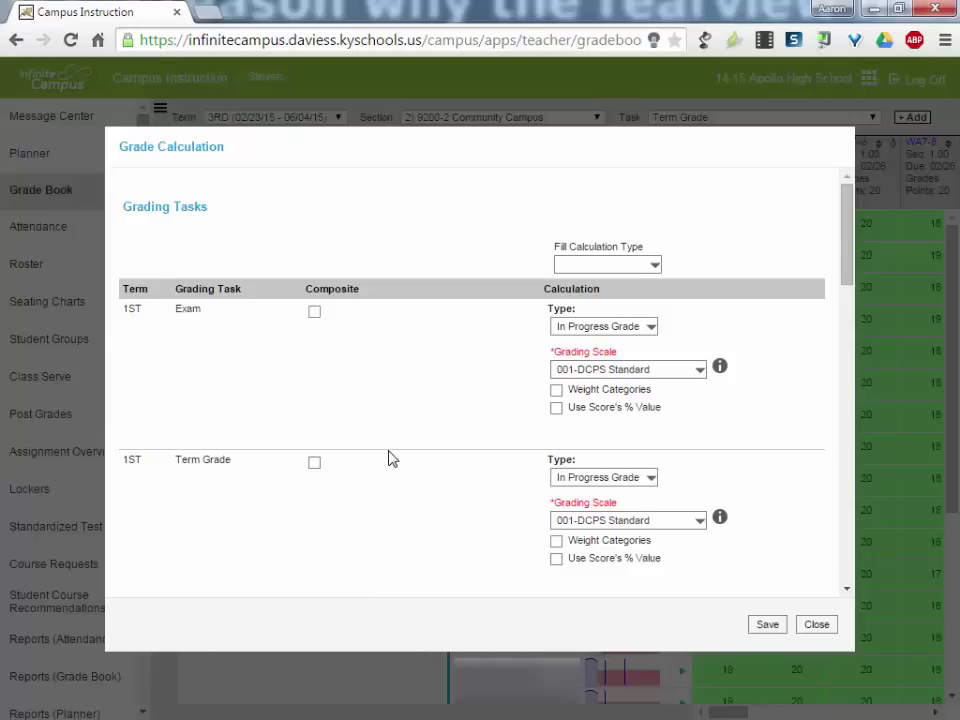
{"action": "scroll", "coordinate": [388, 456], "scroll_direction": "down", "scroll_amount": 2}
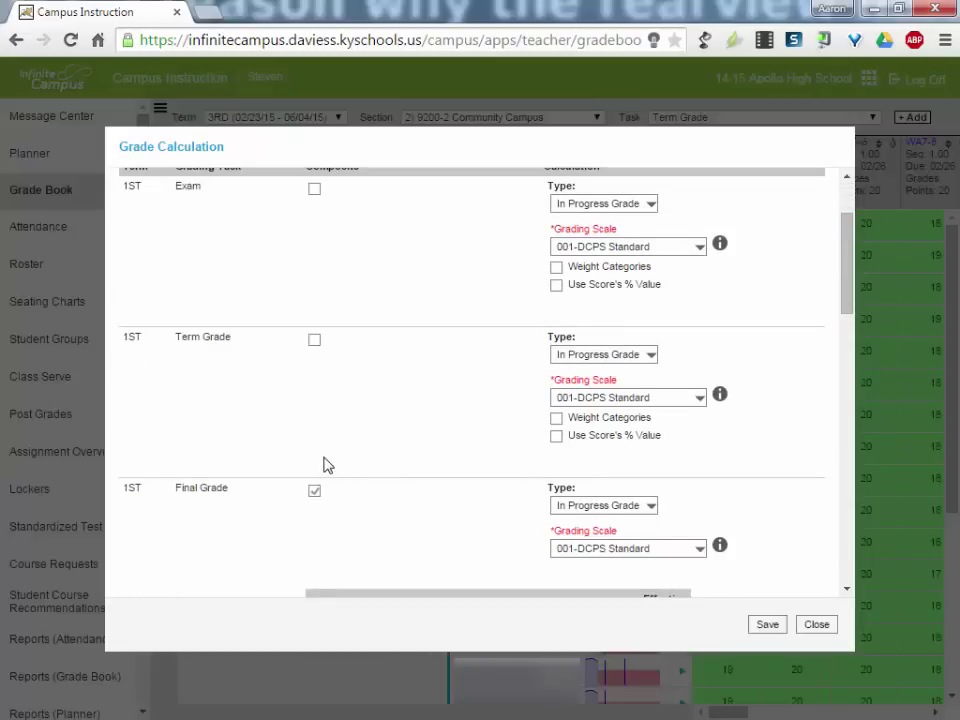
{"action": "scroll", "coordinate": [323, 465], "scroll_direction": "down", "scroll_amount": 1}
{"action": "scroll", "coordinate": [323, 465], "scroll_direction": "up", "scroll_amount": 1}
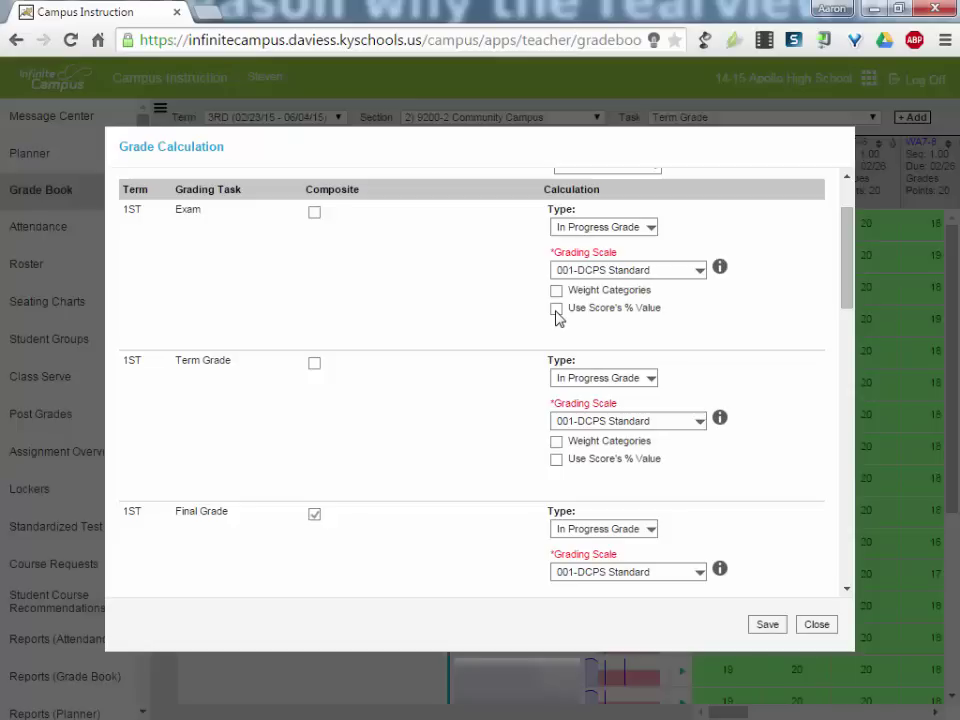
{"action": "scroll", "coordinate": [399, 364], "scroll_direction": "down", "scroll_amount": 3}
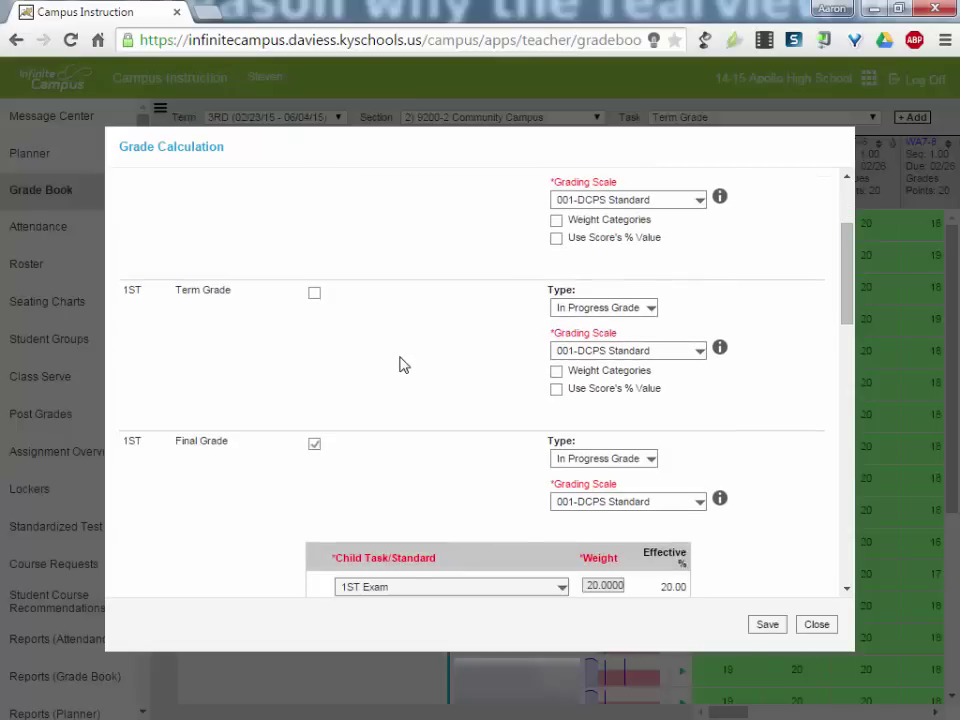
{"action": "scroll", "coordinate": [400, 364], "scroll_direction": "down", "scroll_amount": 1}
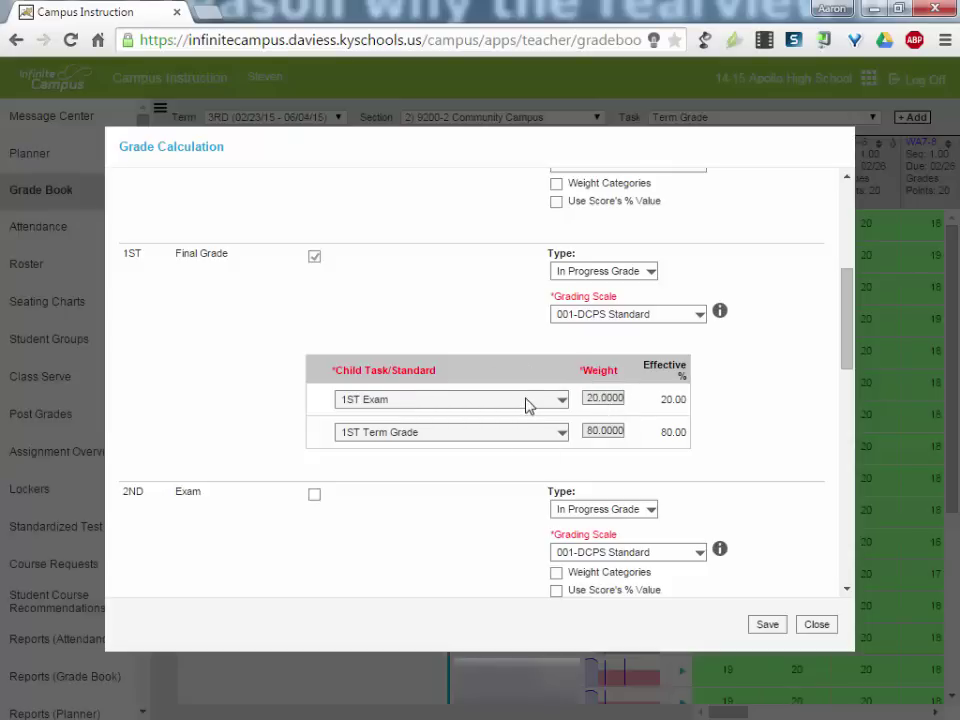
{"action": "scroll", "coordinate": [528, 404], "scroll_direction": "down", "scroll_amount": 1}
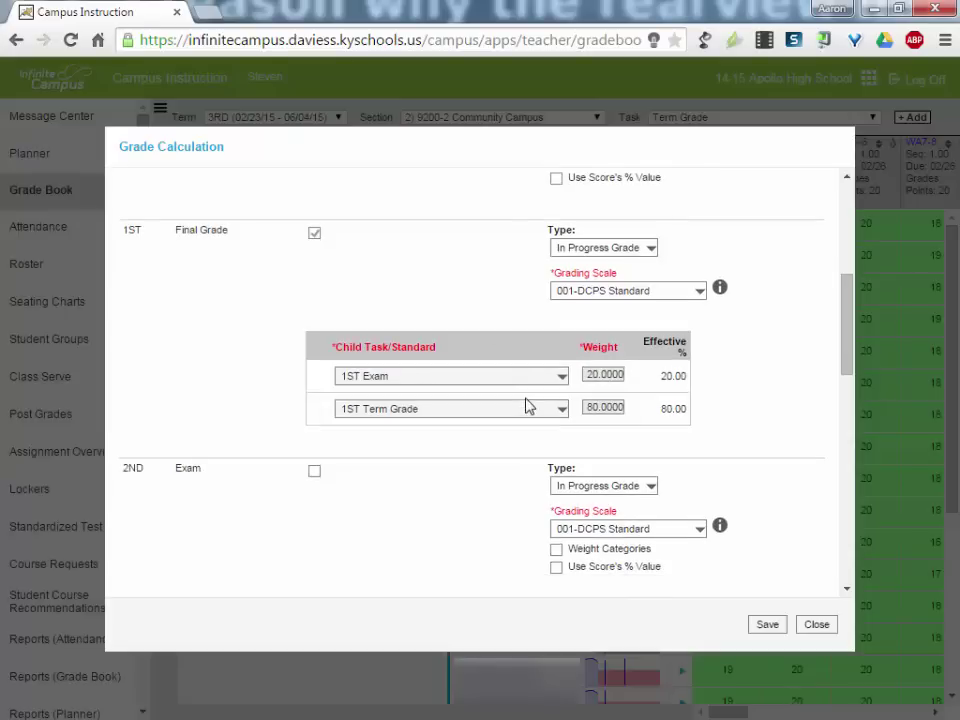
{"action": "scroll", "coordinate": [528, 404], "scroll_direction": "up", "scroll_amount": 5}
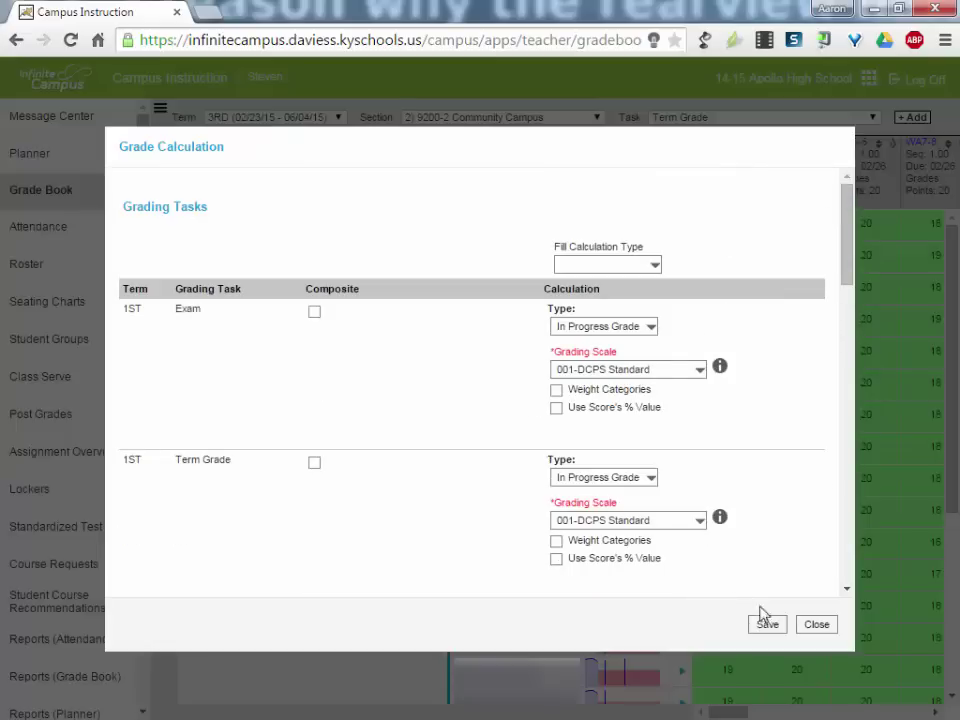
{"action": "left_click", "coordinate": [809, 629]}
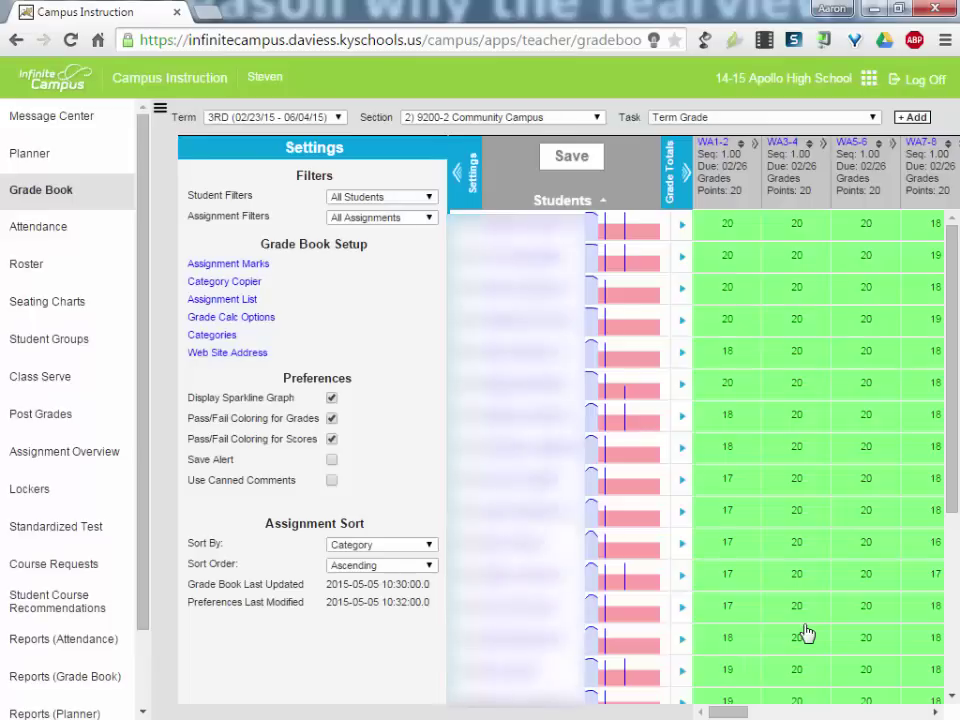
- Review the grade book categories and the Grades category's weight, section and grading task placement, and collapse the settings
{"action": "left_click", "coordinate": [222, 343]}
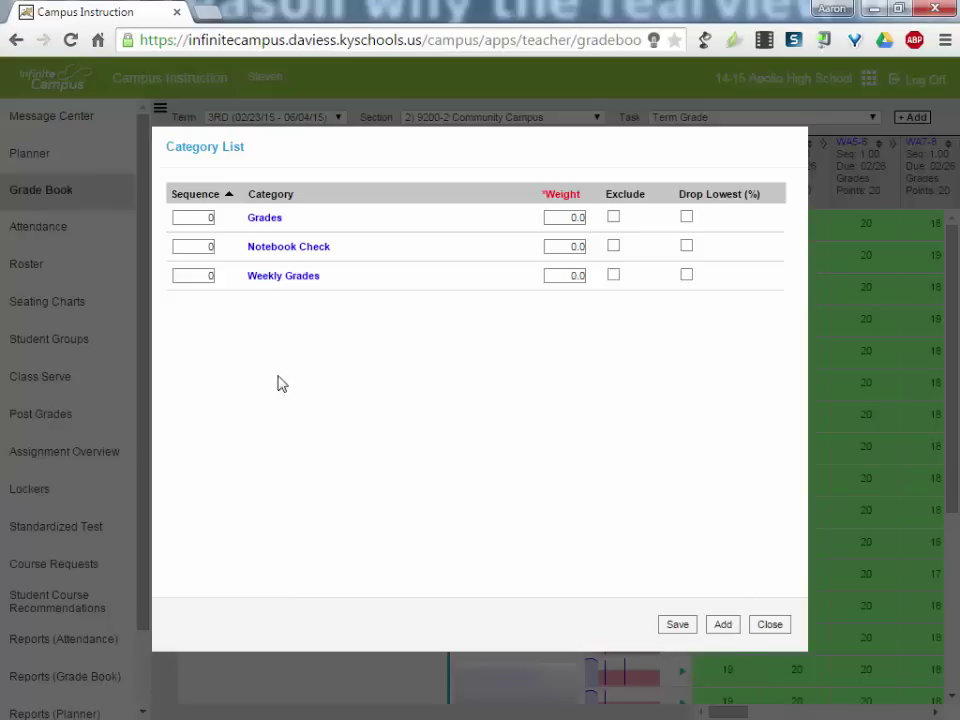
{"action": "left_click", "coordinate": [264, 220]}
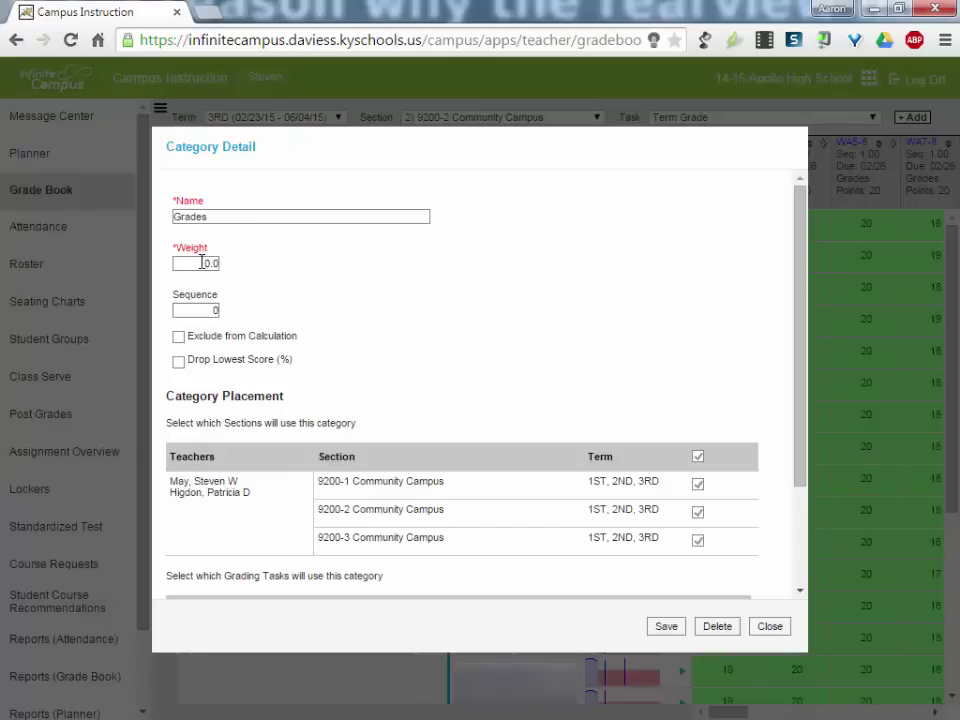
{"action": "scroll", "coordinate": [450, 300], "scroll_direction": "down", "scroll_amount": 2}
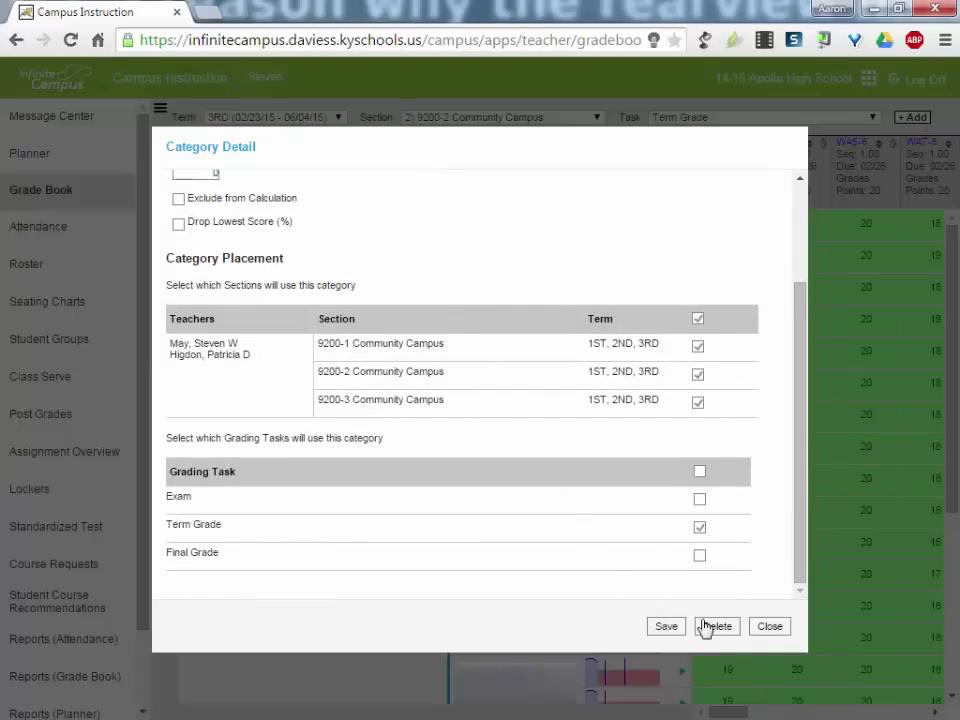
{"action": "left_click", "coordinate": [766, 627]}
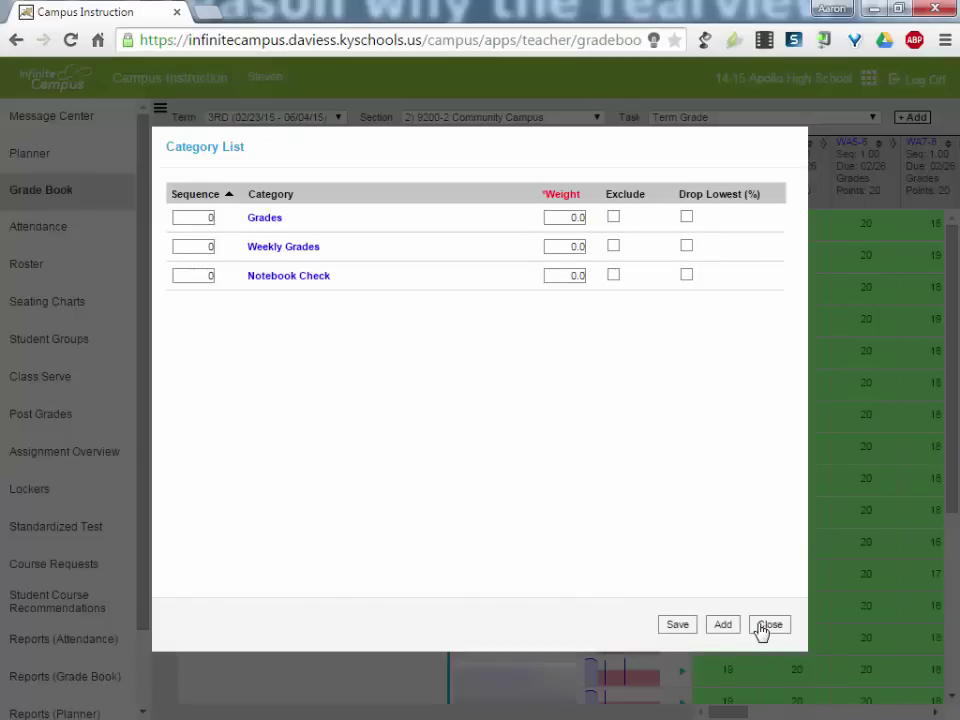
{"action": "left_click", "coordinate": [766, 625]}
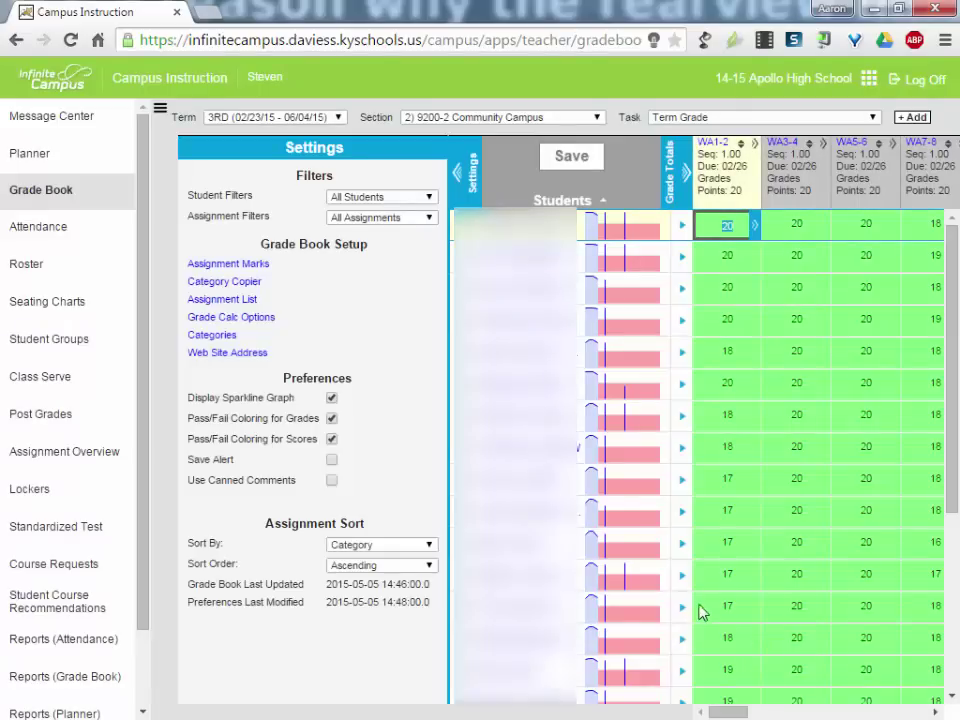
{"action": "left_click", "coordinate": [460, 195]}
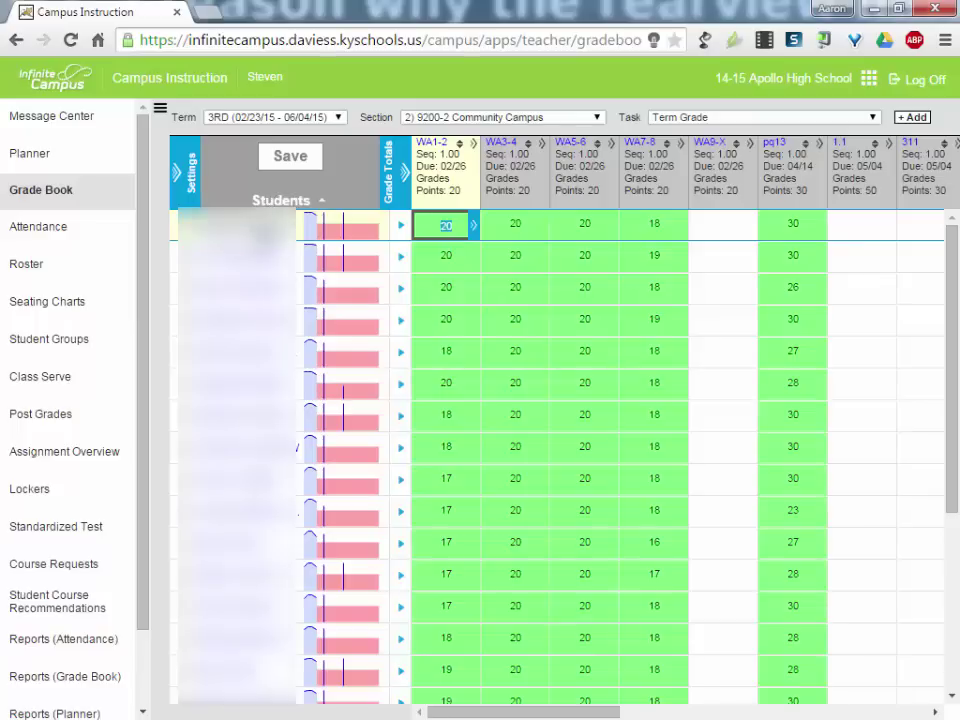
{"action": "left_click", "coordinate": [192, 174]}
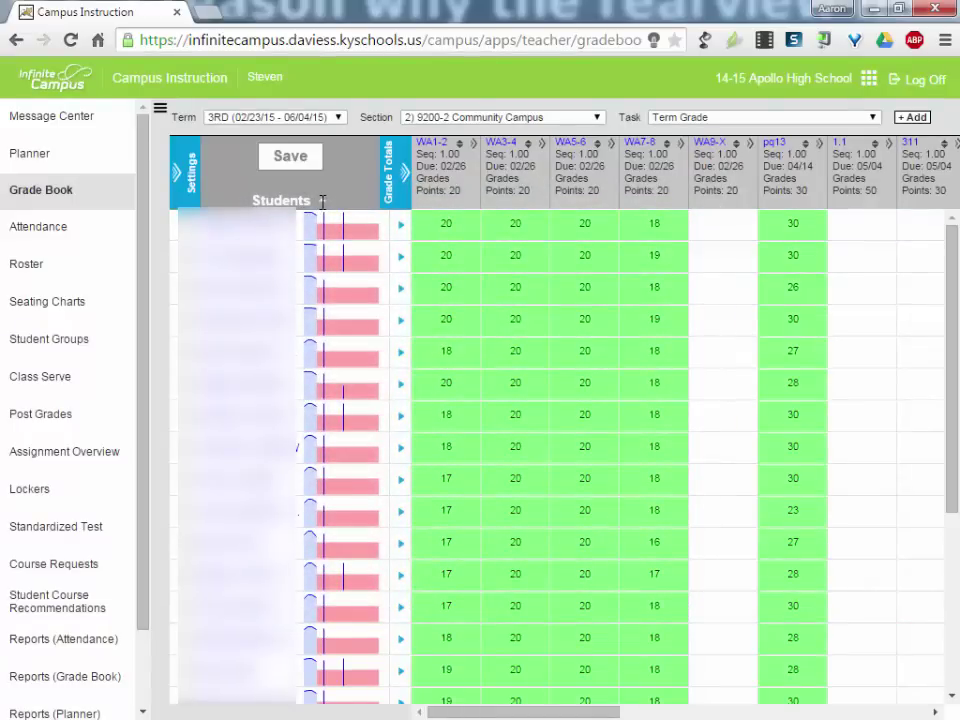
- Reverse the order of the student list in the Grade Book, and restore the original order
{"action": "left_click", "coordinate": [322, 200]}
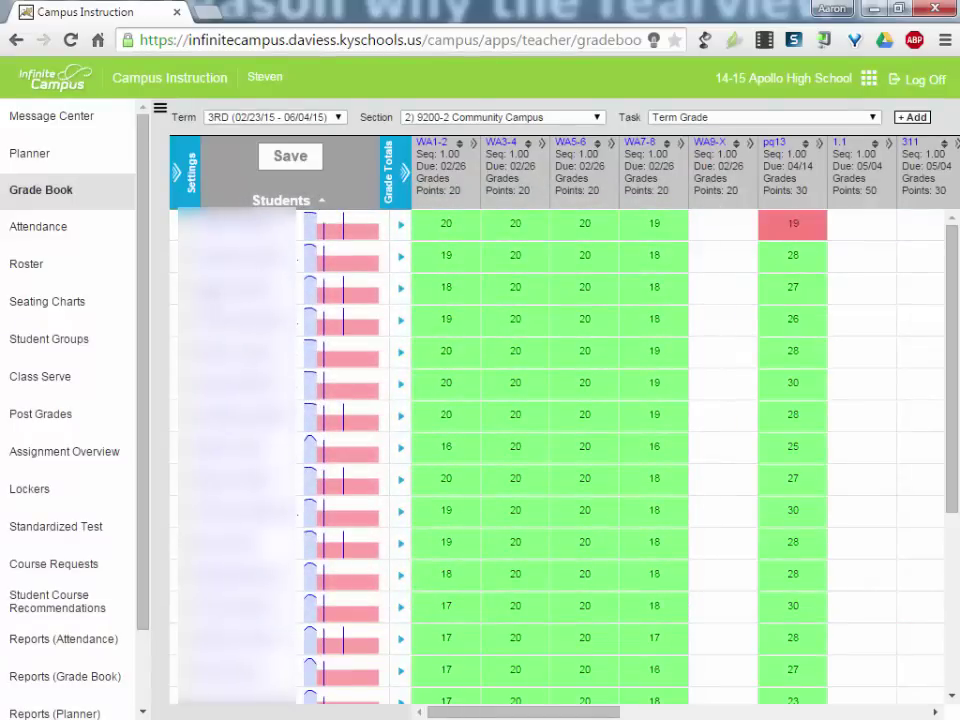
{"action": "left_click", "coordinate": [312, 198]}
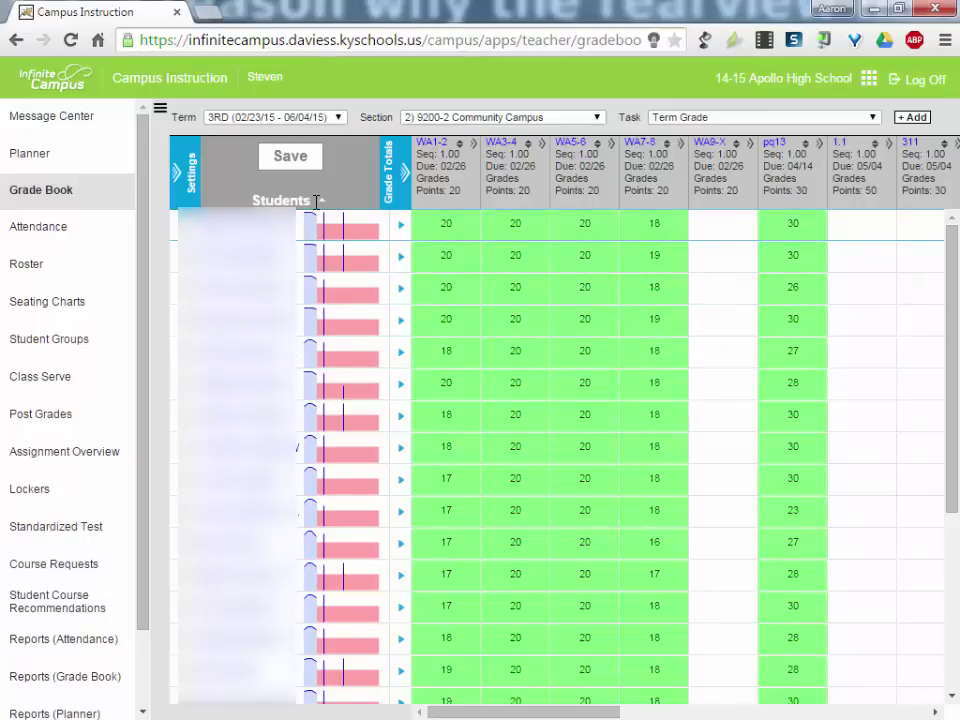
{"action": "left_click", "coordinate": [316, 200]}
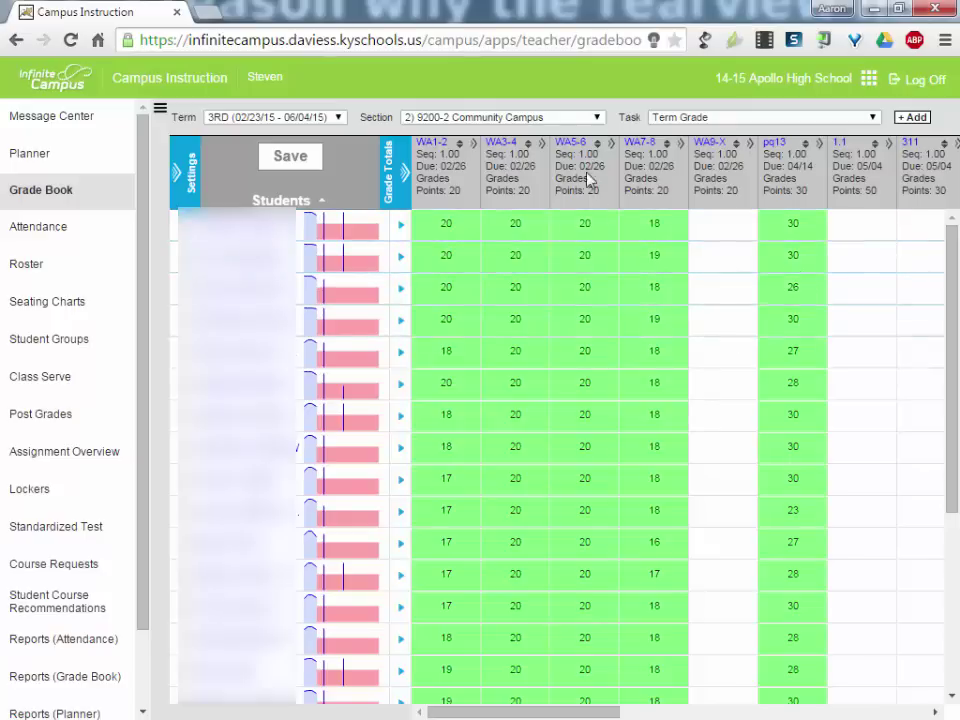
- Sort the Grade Book by the pq13 pop quiz scores from highest to lowest, and look through the sorted scores
{"action": "mouse_move", "coordinate": [548, 188]}
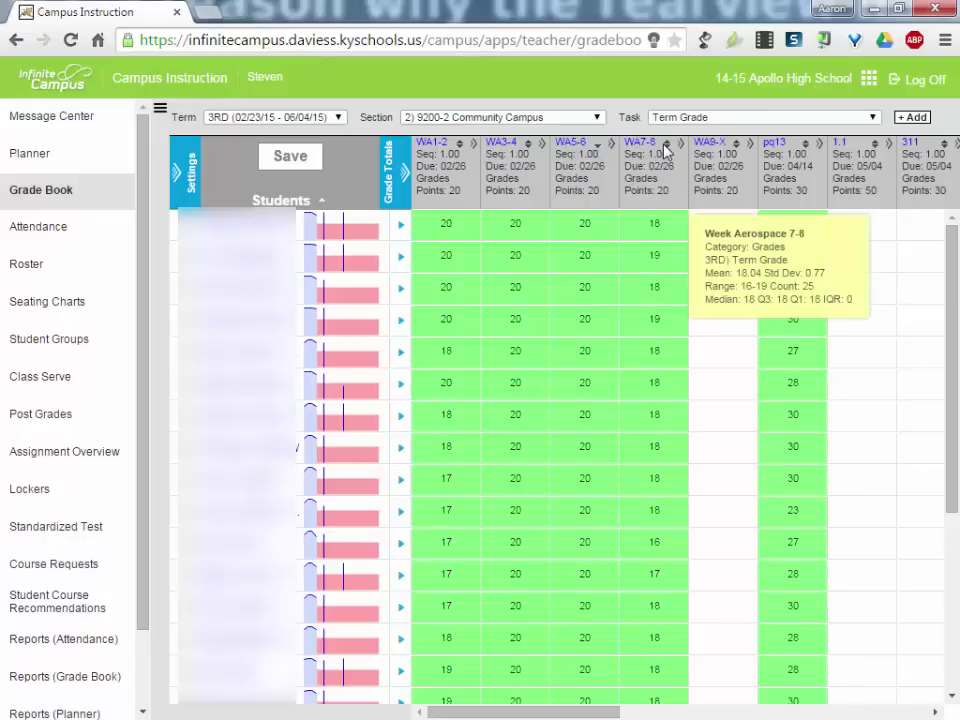
{"action": "mouse_move", "coordinate": [808, 148]}
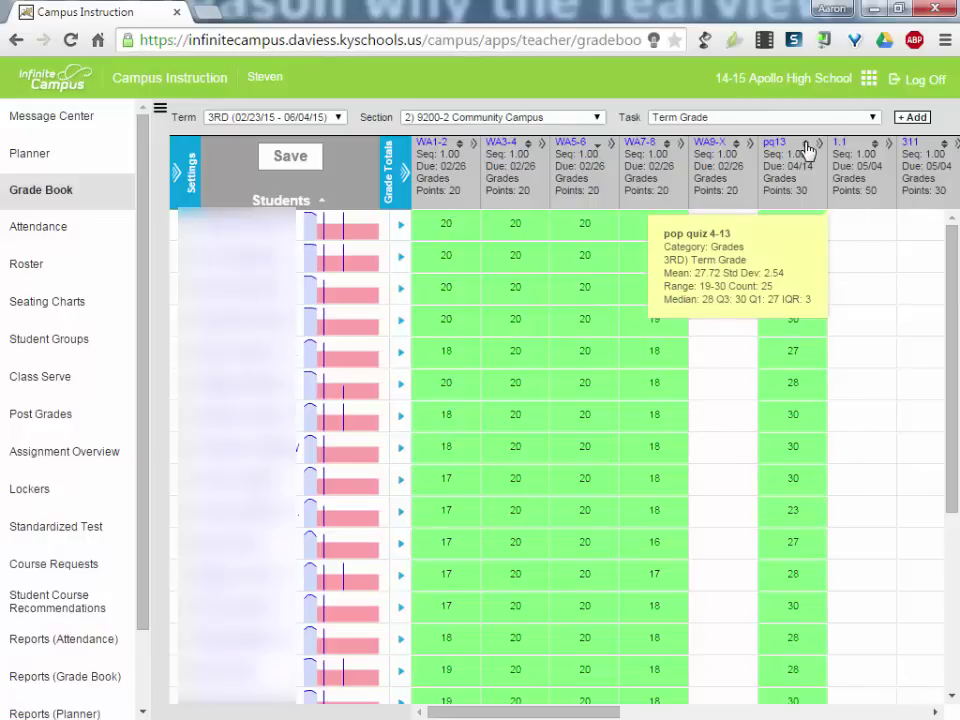
{"action": "left_click", "coordinate": [808, 148]}
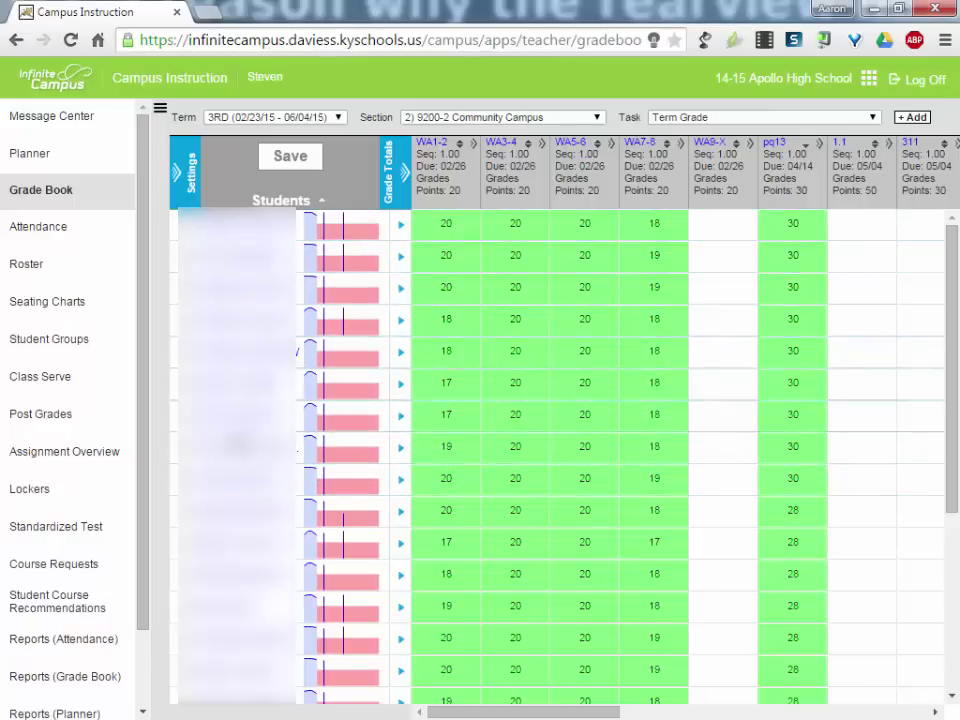
{"action": "scroll", "coordinate": [455, 403], "scroll_direction": "down", "scroll_amount": 3}
{"action": "scroll", "coordinate": [455, 403], "scroll_direction": "up", "scroll_amount": 3}
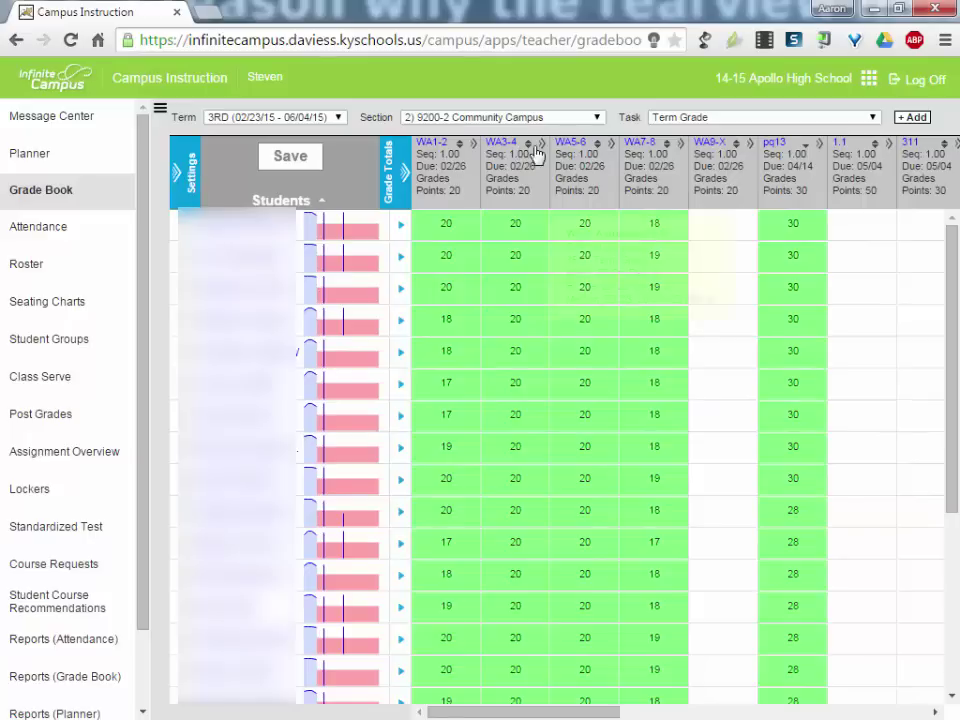
- Expand the pq13 pop quiz column to examine its comment fields, score flags and fill options, and collapse it again
{"action": "mouse_move", "coordinate": [820, 150]}
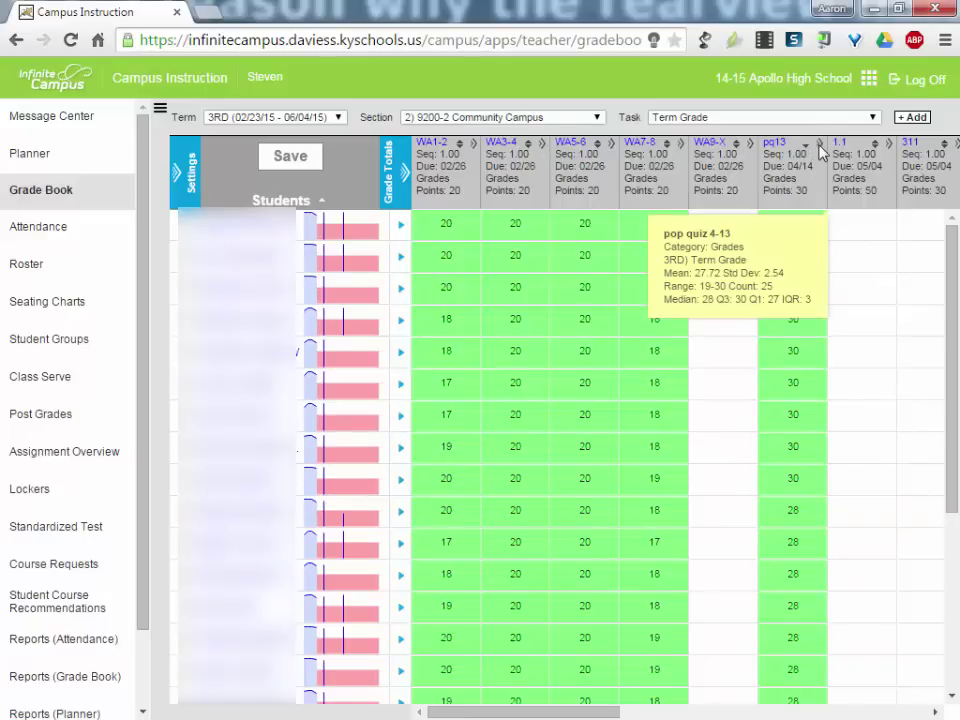
{"action": "left_click", "coordinate": [821, 148]}
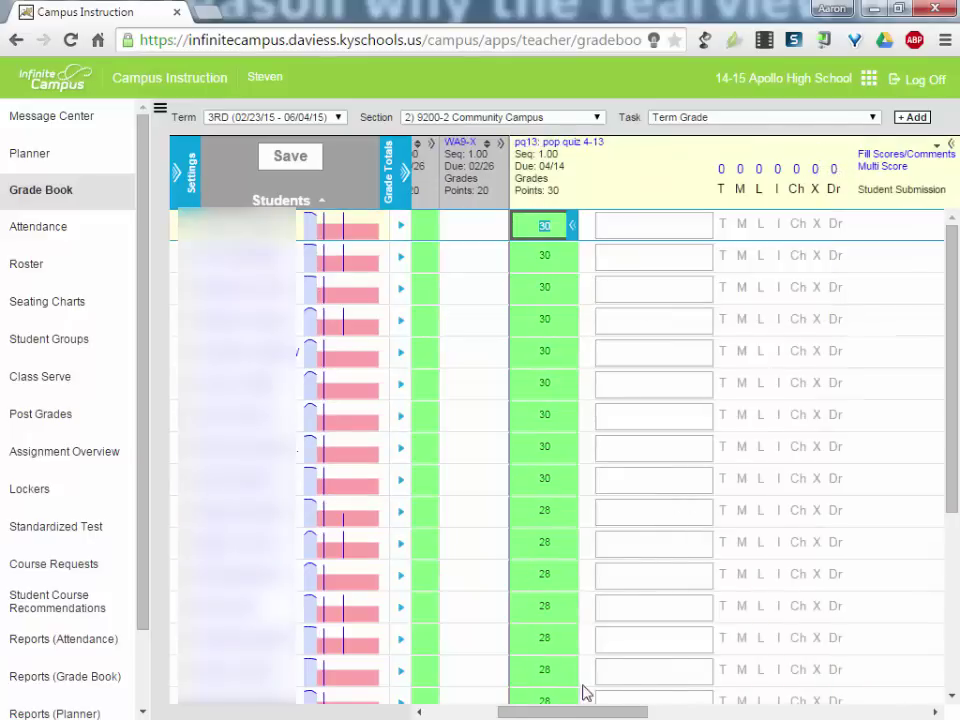
{"action": "left_click_drag", "start_coordinate": [574, 712], "coordinate": [617, 710]}
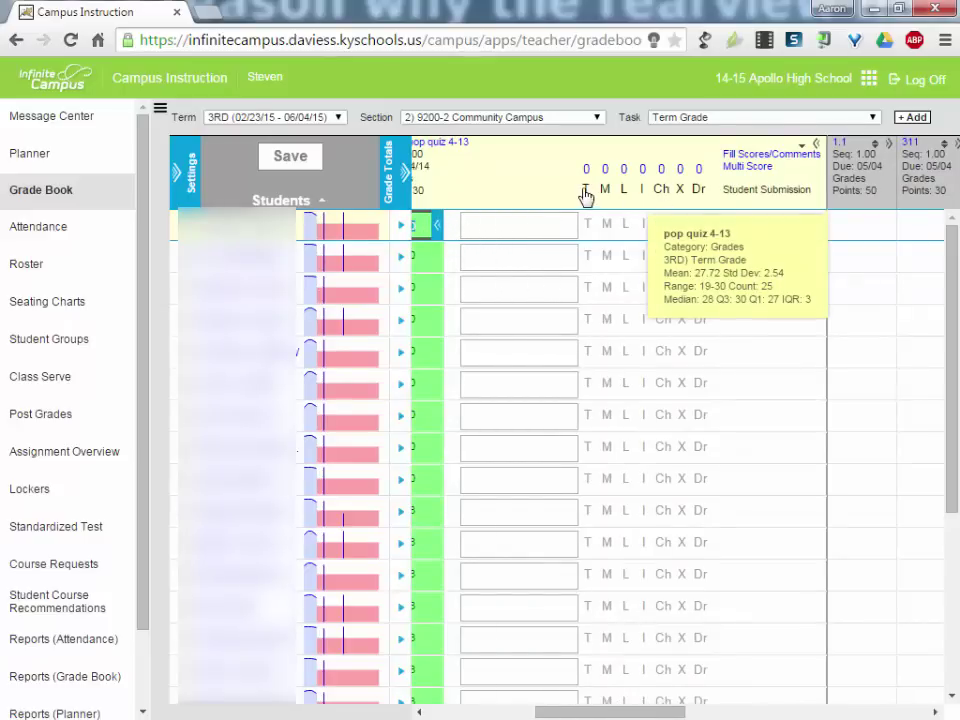
{"action": "scroll", "coordinate": [540, 440], "scroll_direction": "left", "scroll_amount": 2}
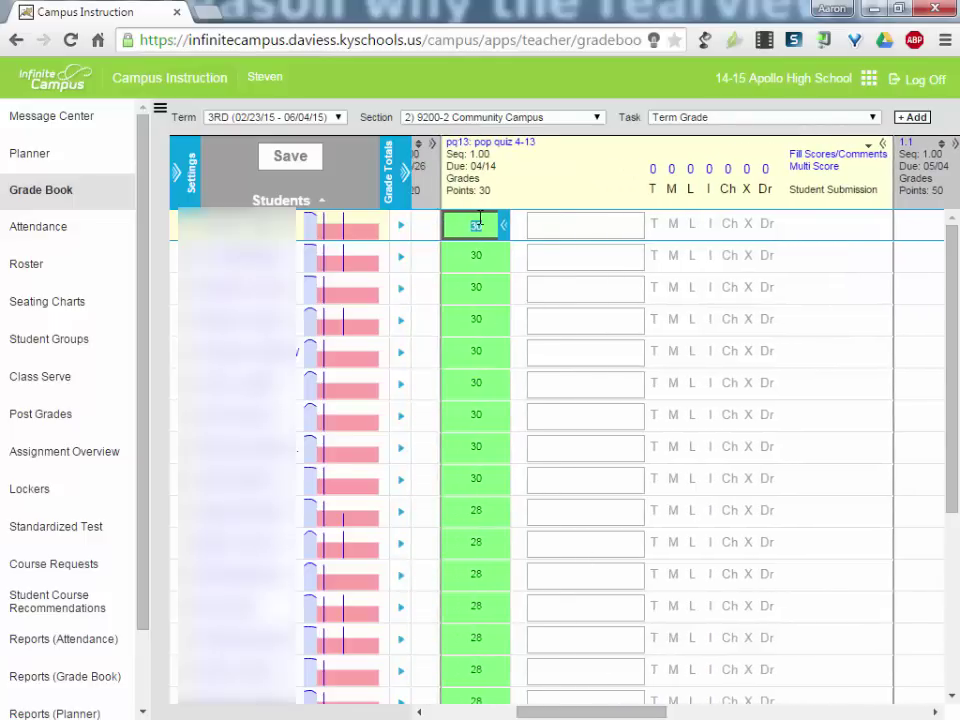
{"action": "left_click", "coordinate": [563, 222]}
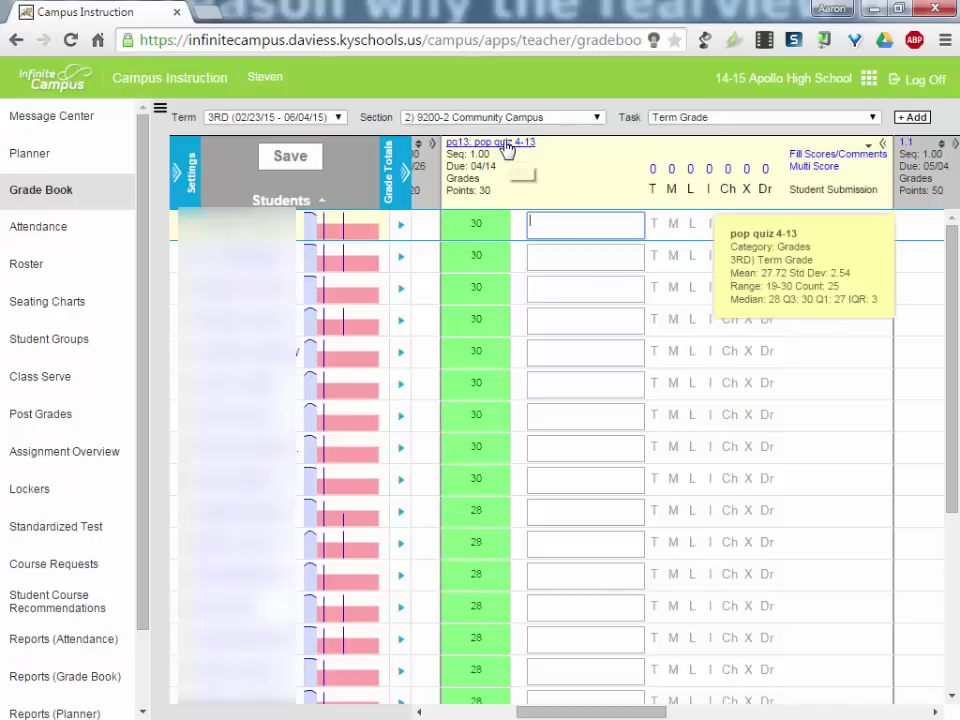
{"action": "left_click", "coordinate": [882, 144]}
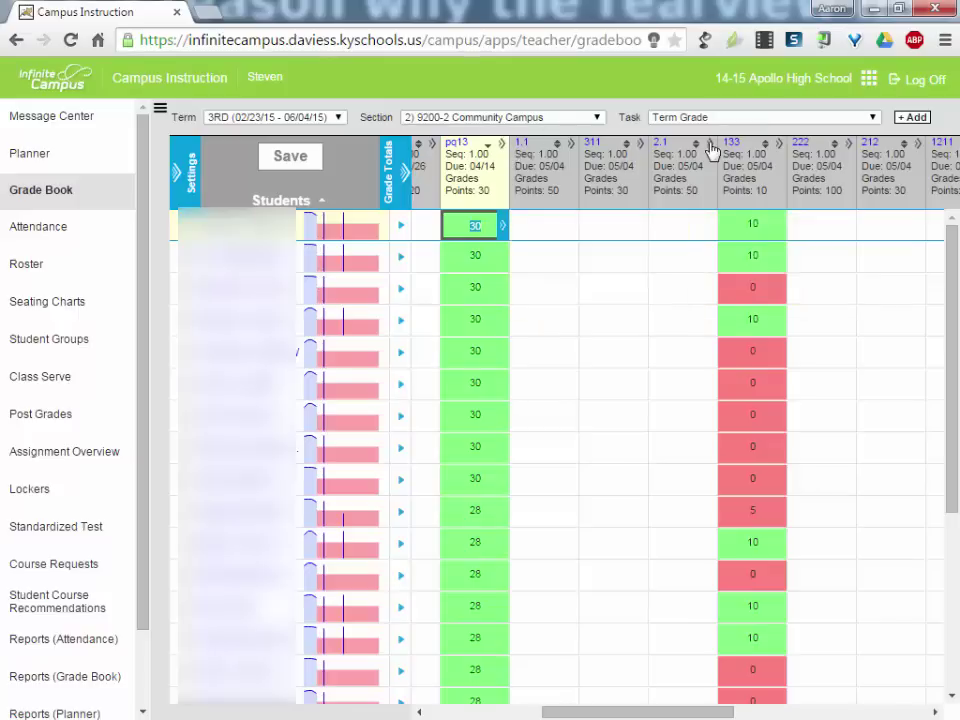
- Review the pop quiz 4-13 assignment details, from section placement to grading alignment and student work options, and close them without saving
{"action": "mouse_move", "coordinate": [731, 148]}
{"action": "left_click", "coordinate": [459, 151]}
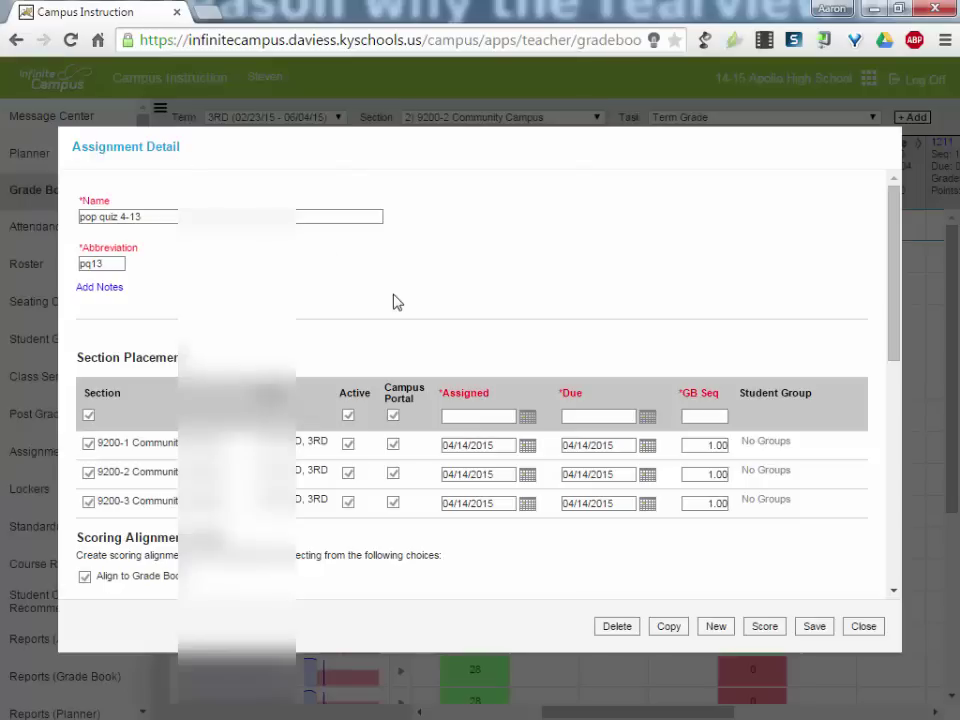
{"action": "scroll", "coordinate": [450, 295], "scroll_direction": "down", "scroll_amount": 2}
{"action": "scroll", "coordinate": [452, 300], "scroll_direction": "down", "scroll_amount": 3}
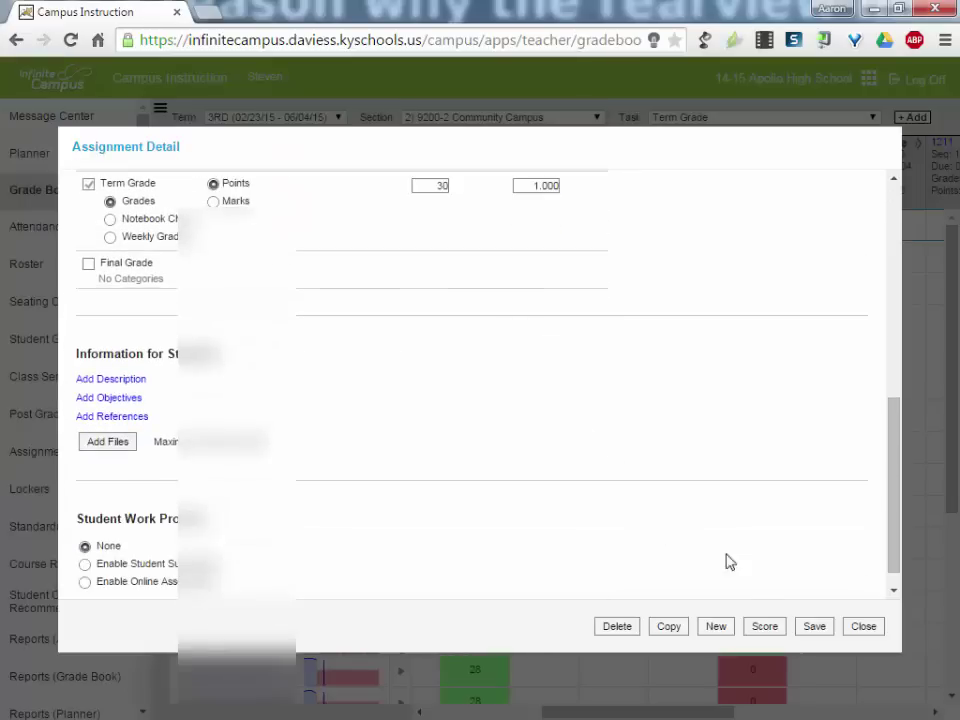
{"action": "left_click", "coordinate": [856, 633]}
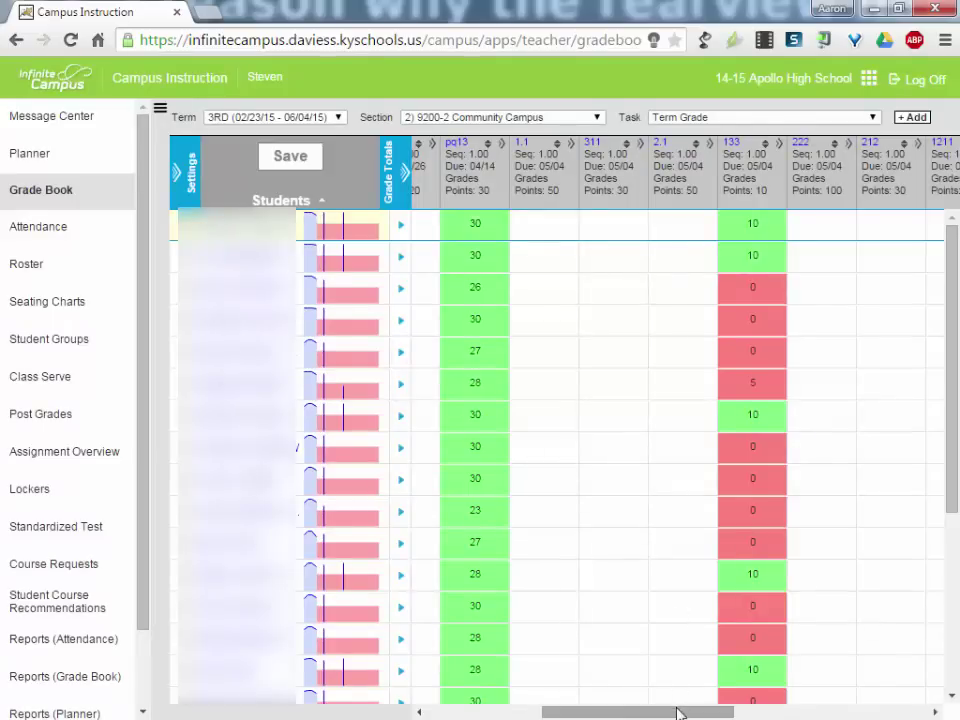
- Expand the grade totals to examine the posted, in-progress and category grades and the Term Grade grading scale, and collapse them
{"action": "left_click_drag", "start_coordinate": [678, 712], "coordinate": [493, 705]}
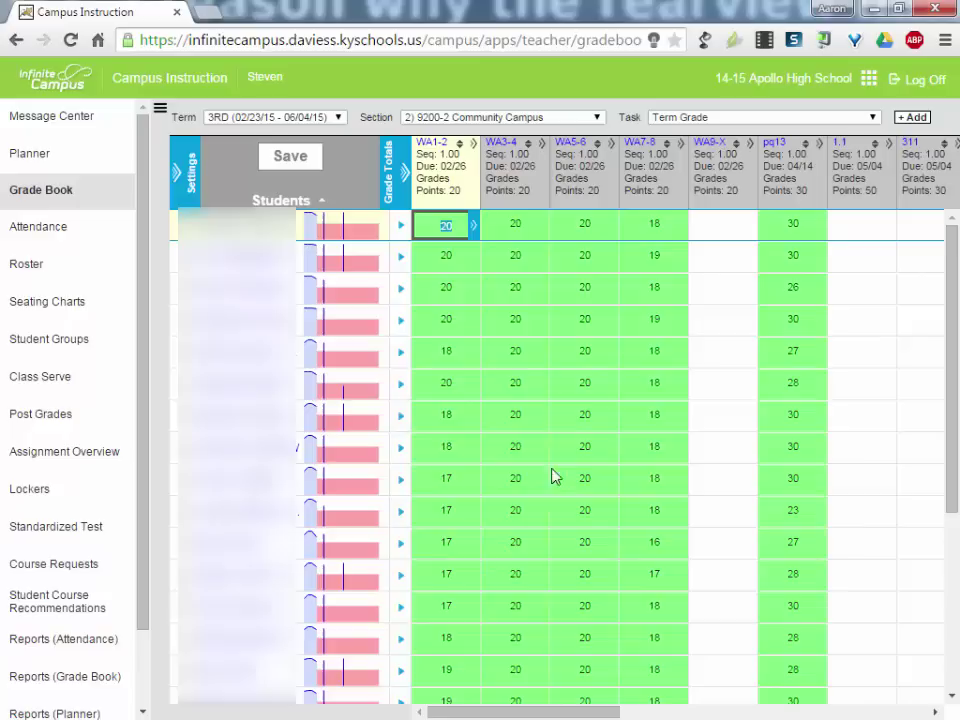
{"action": "left_click", "coordinate": [401, 176]}
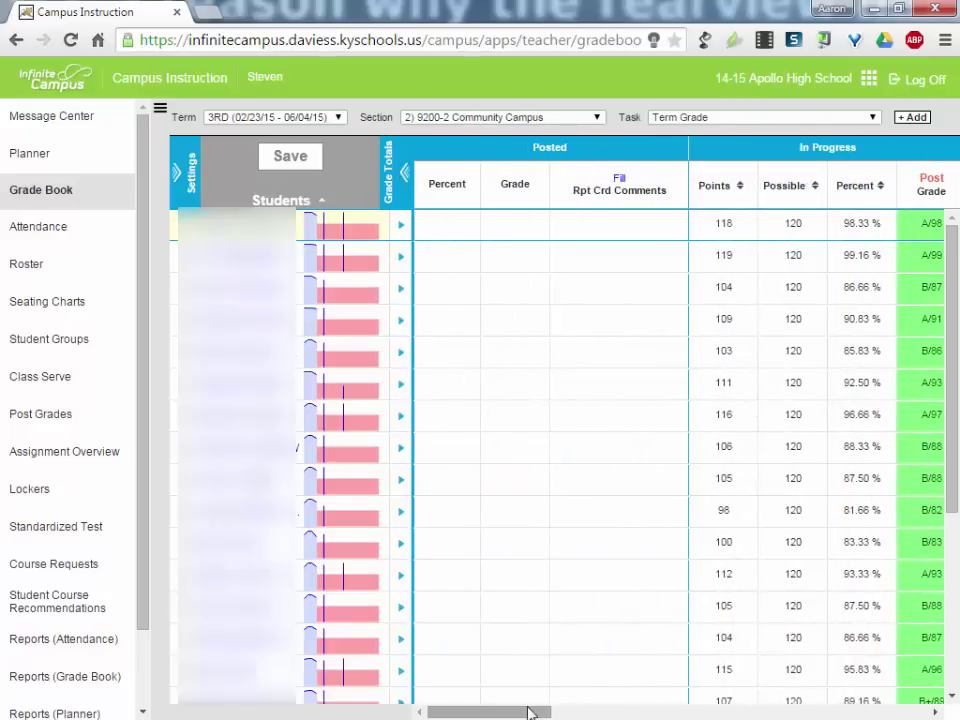
{"action": "left_click_drag", "start_coordinate": [530, 712], "coordinate": [594, 702]}
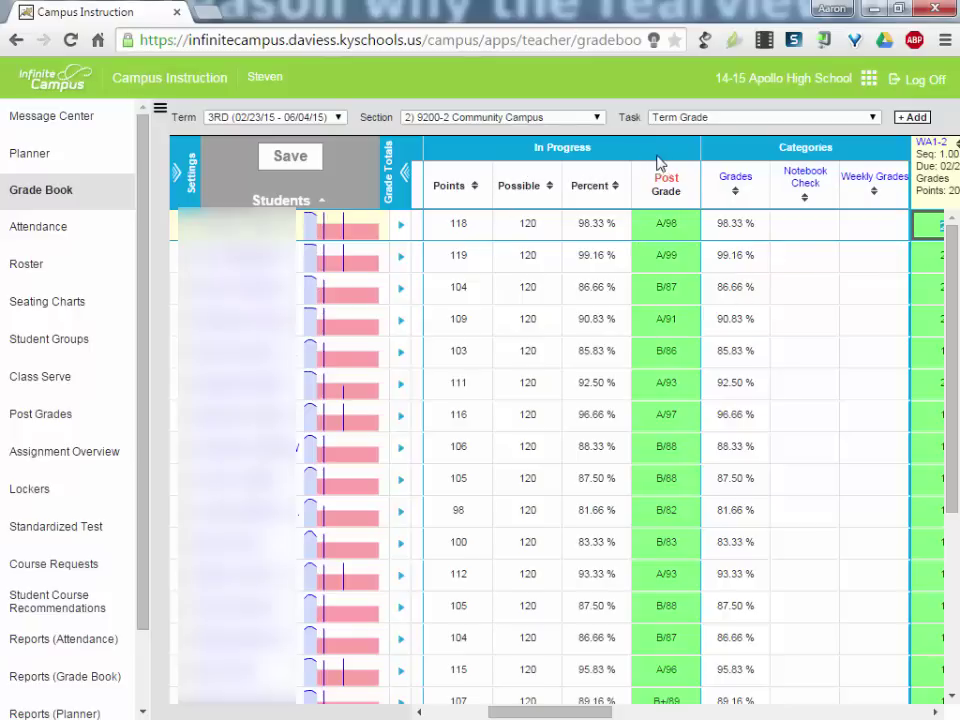
{"action": "mouse_move", "coordinate": [686, 190]}
{"action": "mouse_move", "coordinate": [640, 165]}
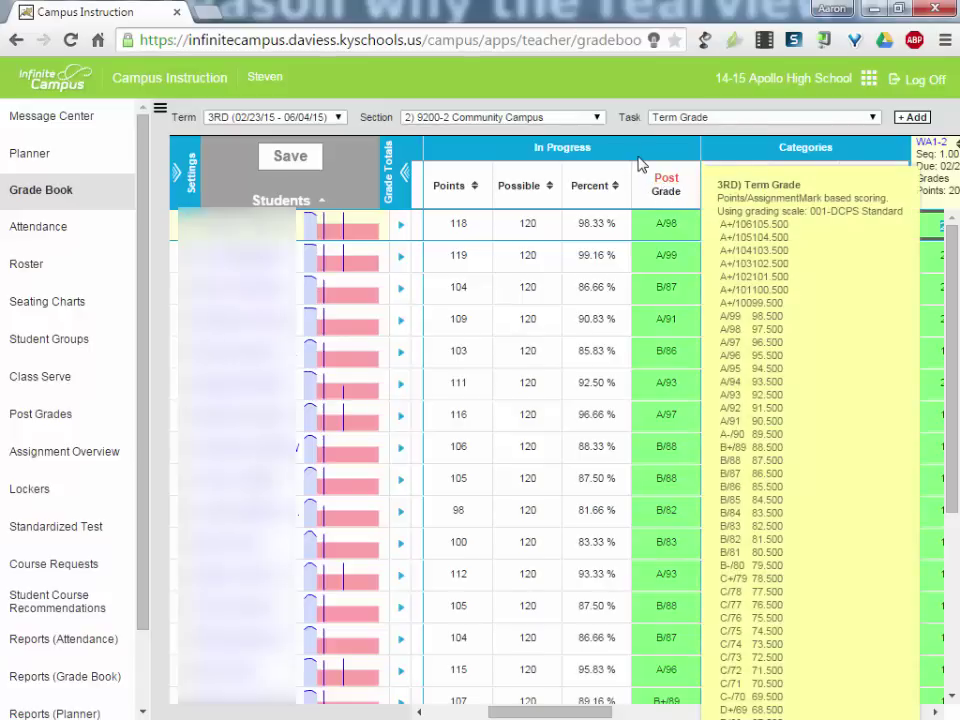
{"action": "left_click", "coordinate": [404, 173]}
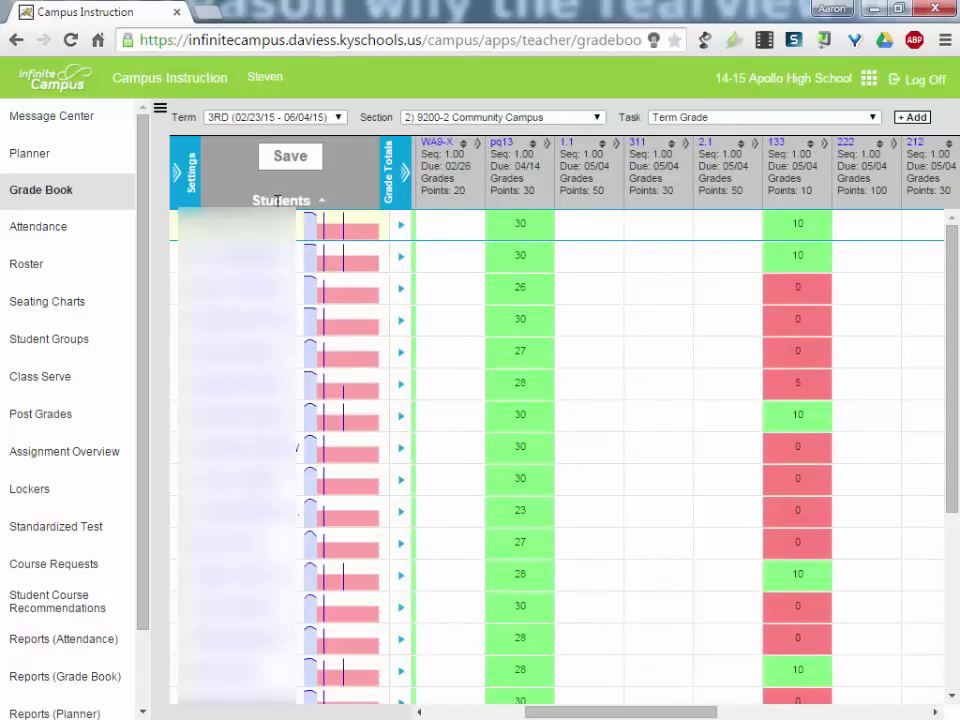
- Reverse the order of the student list, and expand one student's row to view the student details and score box plots
{"action": "left_click", "coordinate": [295, 199]}
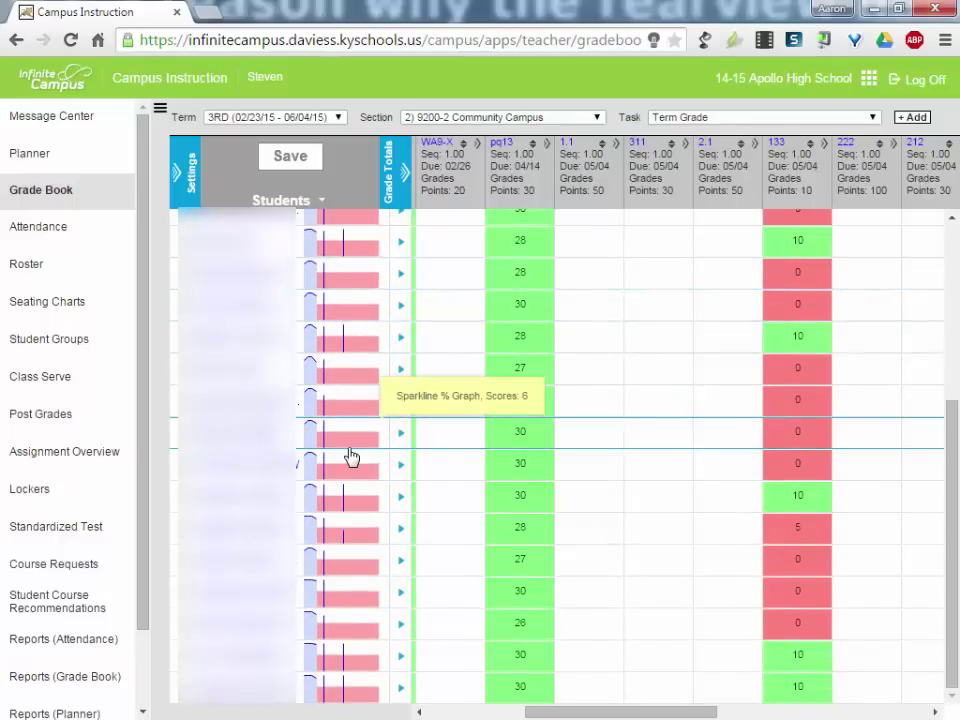
{"action": "left_click_drag", "start_coordinate": [602, 713], "coordinate": [507, 713]}
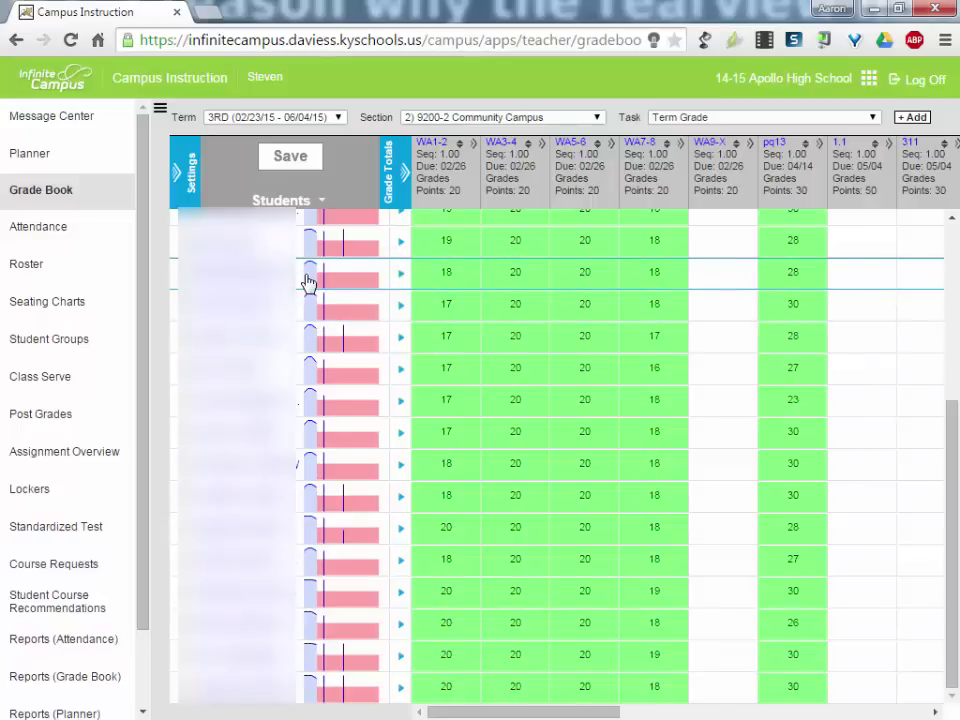
{"action": "left_click", "coordinate": [303, 284]}
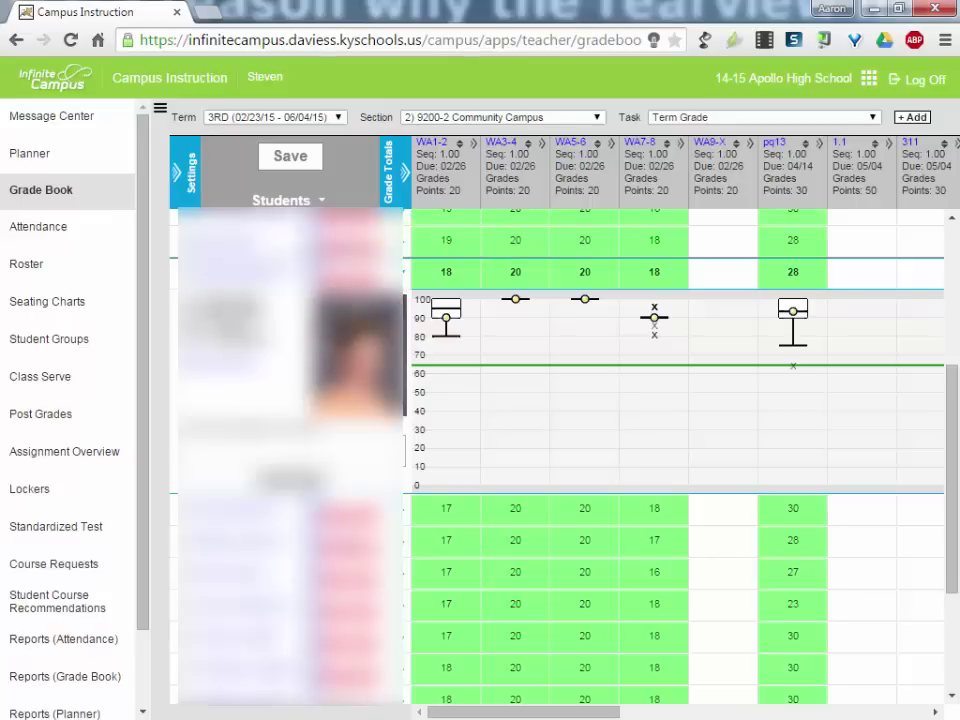
{"action": "scroll", "coordinate": [675, 450], "scroll_direction": "down", "scroll_amount": 2}
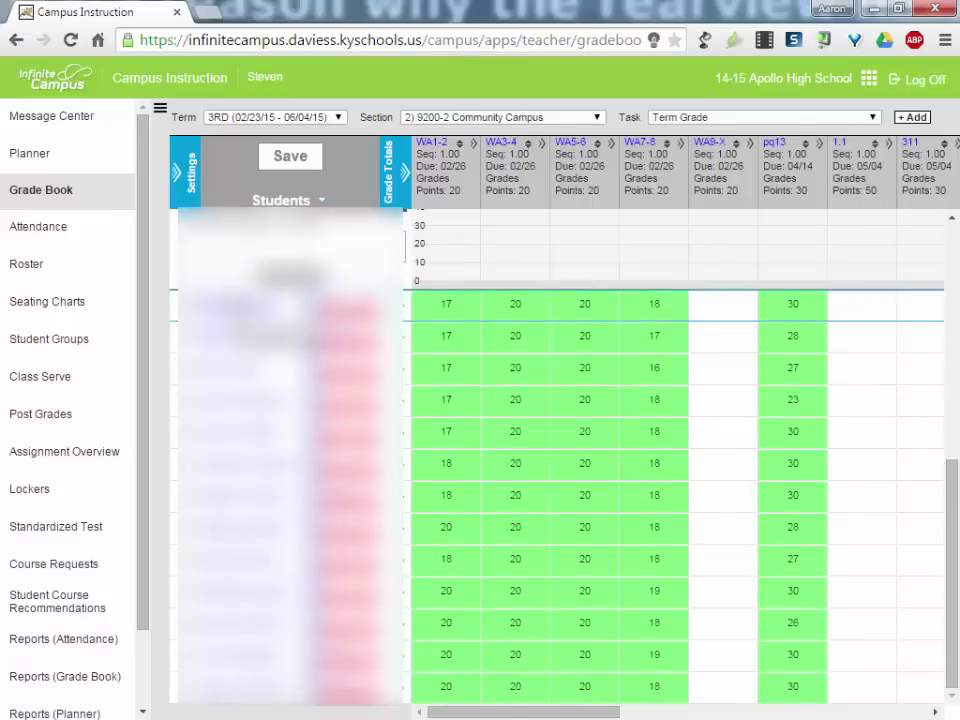
{"action": "scroll", "coordinate": [446, 617], "scroll_direction": "up", "scroll_amount": 5}
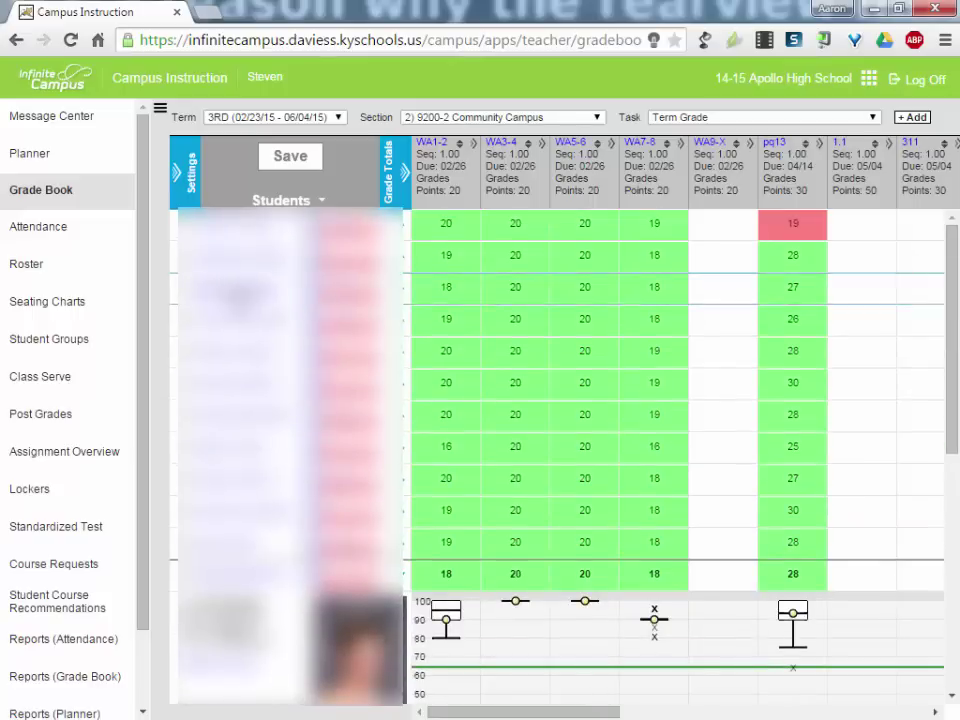